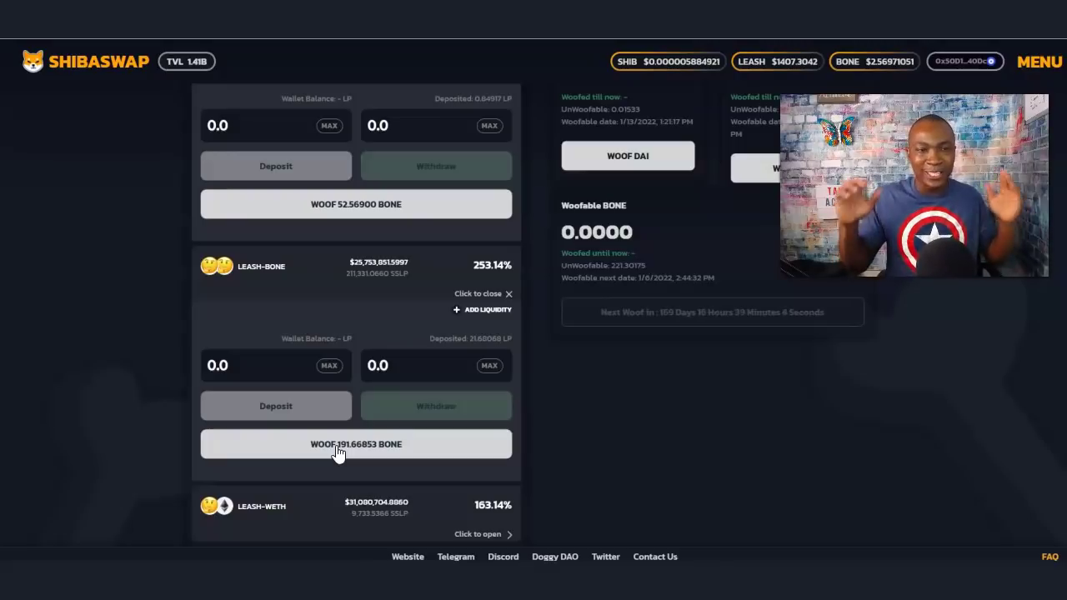
Step: Claim the BONE rewards of the LEASH-BONE pool and confirm the wallet payment with the Slow miner fee
{"action": "left_click", "coordinate": [337, 453]}
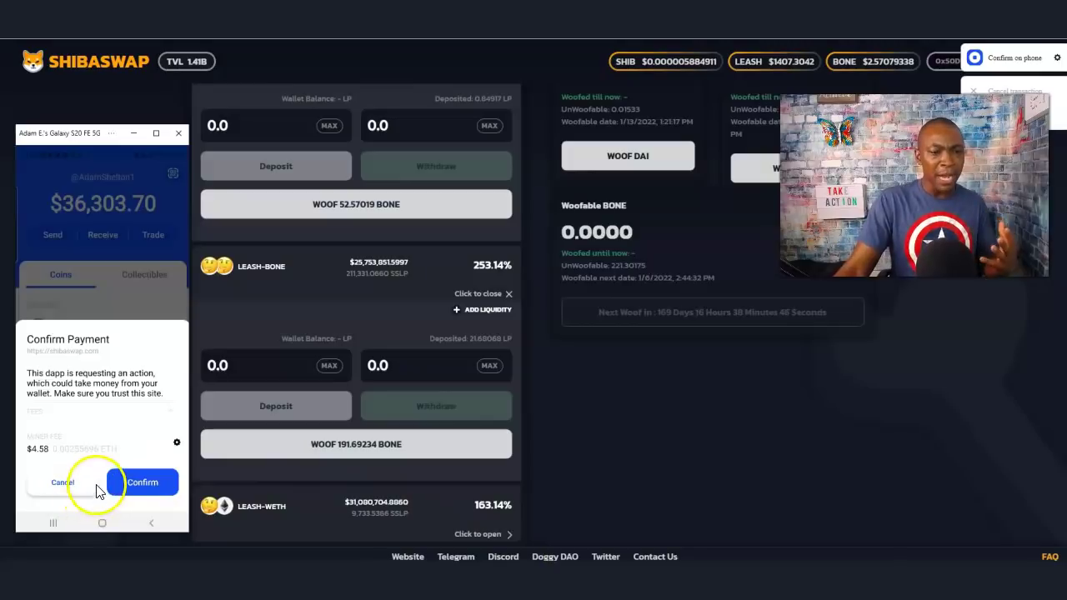
{"action": "left_click", "coordinate": [177, 443]}
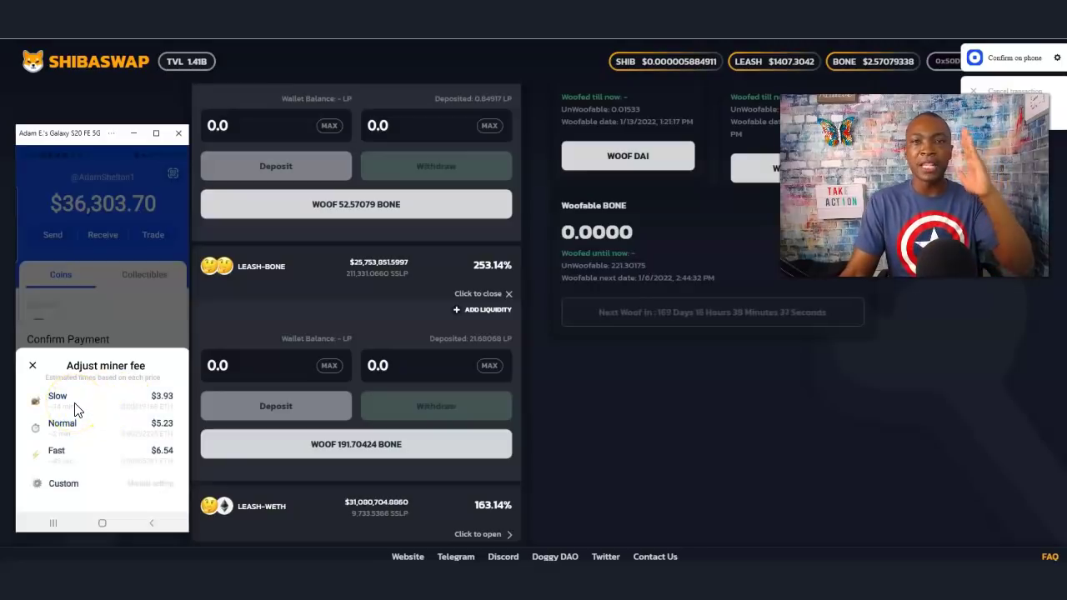
{"action": "left_click", "coordinate": [77, 406]}
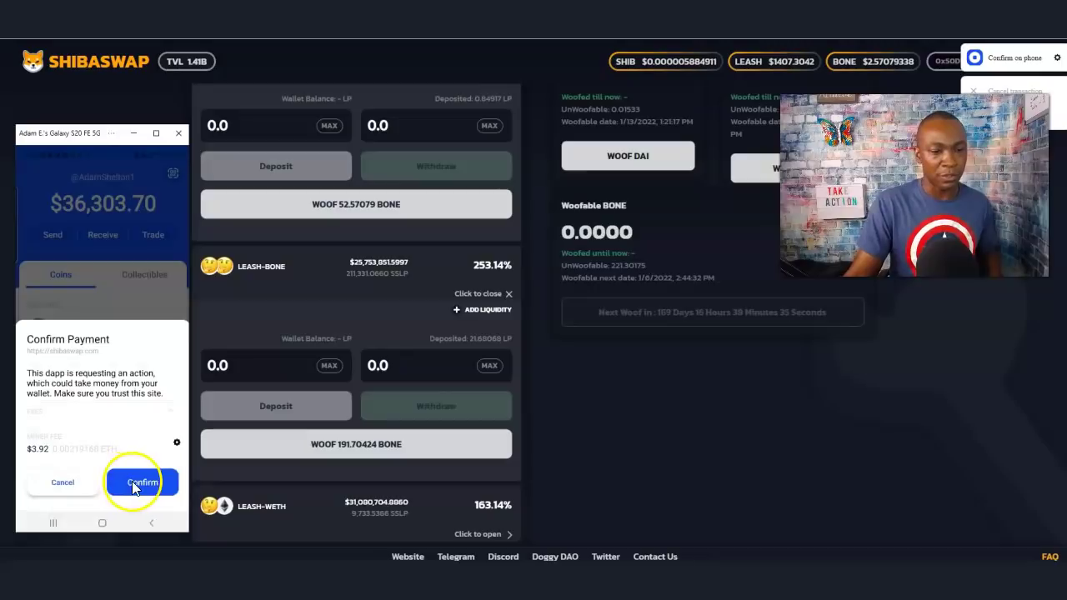
{"action": "left_click", "coordinate": [140, 483]}
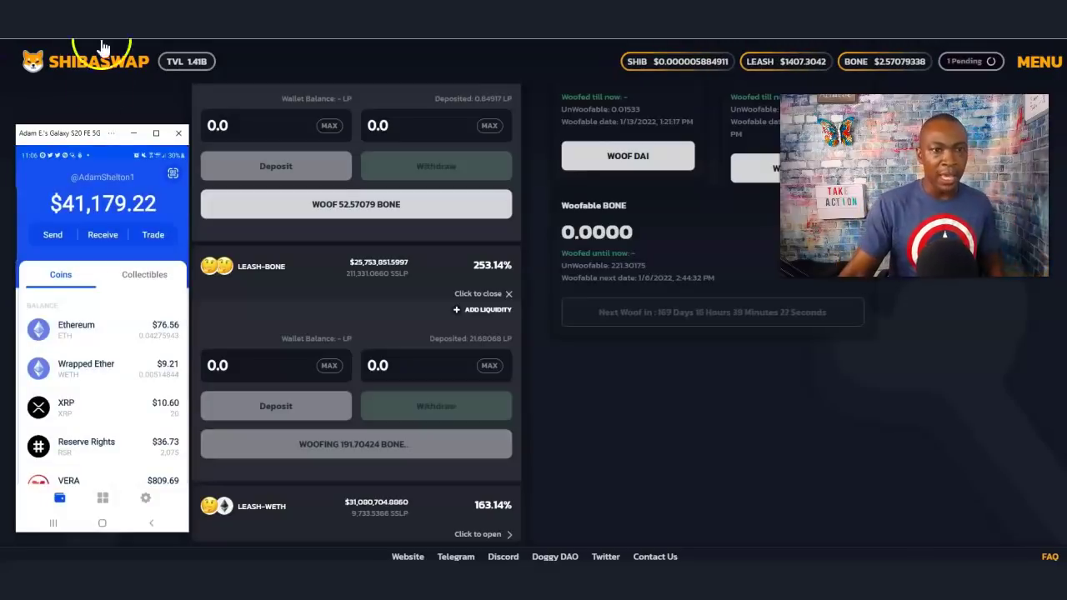
{"action": "left_click", "coordinate": [133, 134]}
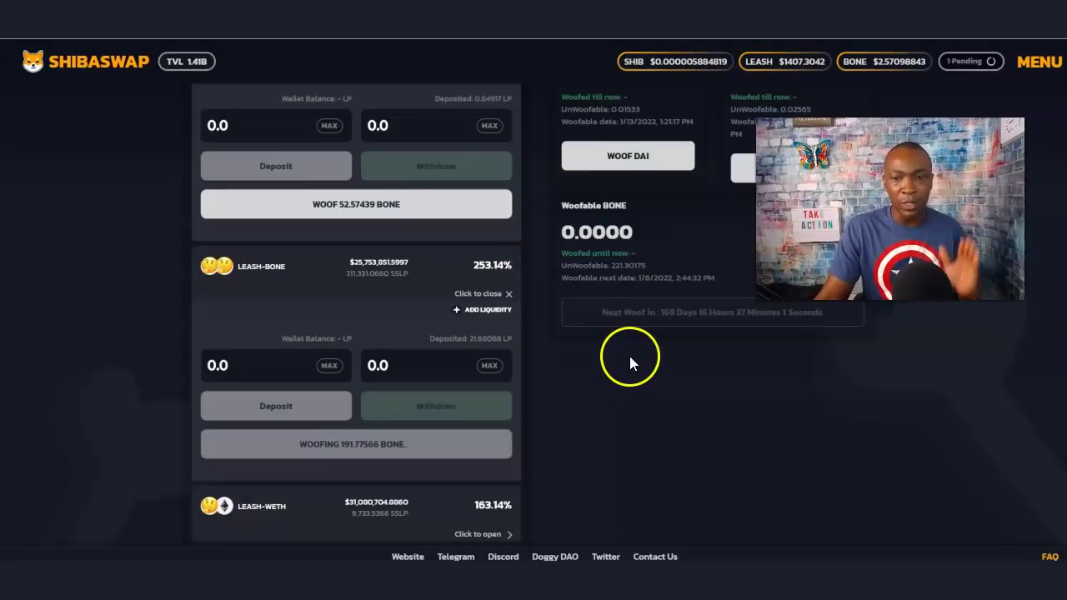
Step: Go from the WOOF page to the BURY section and open the Bury Bone staking page
{"action": "scroll", "coordinate": [631, 356], "scroll_direction": "up", "scroll_amount": 5}
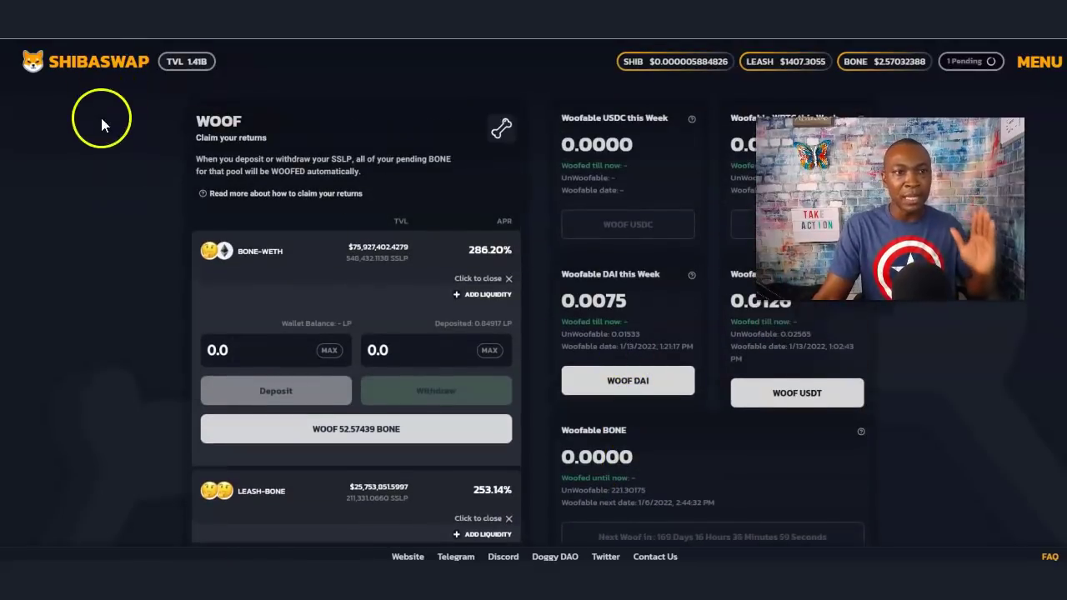
{"action": "scroll", "coordinate": [109, 109], "scroll_direction": "down", "scroll_amount": 1}
{"action": "left_click", "coordinate": [95, 55]}
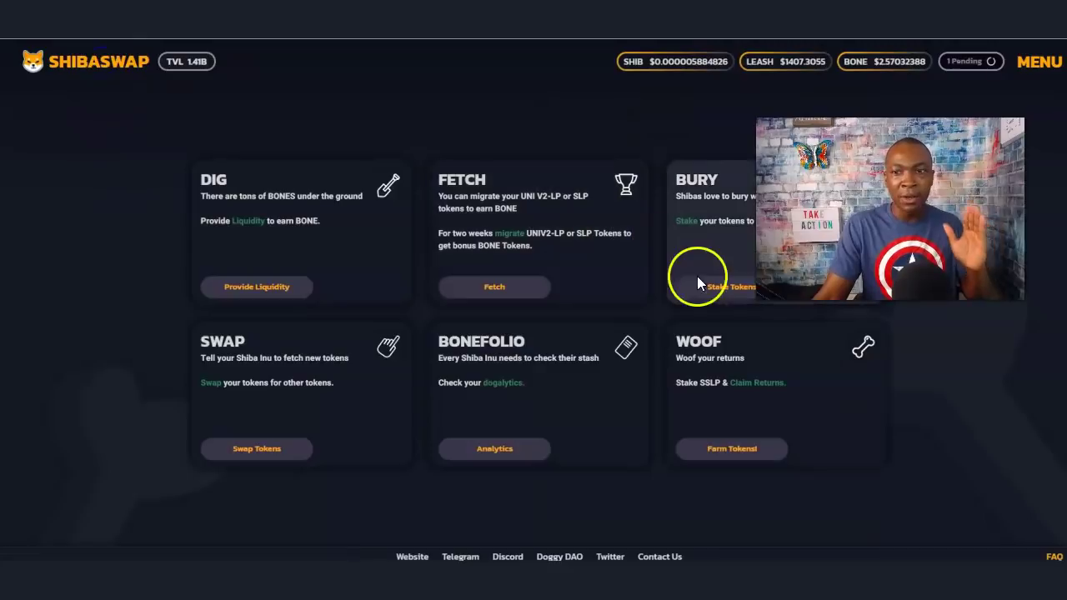
{"action": "left_click", "coordinate": [723, 287]}
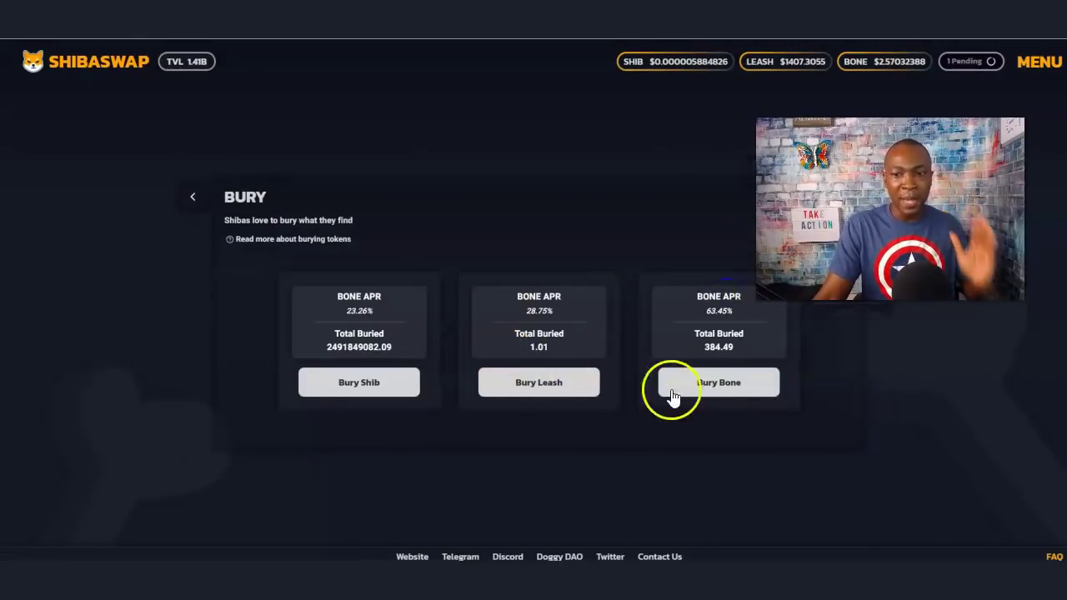
{"action": "left_click", "coordinate": [722, 388]}
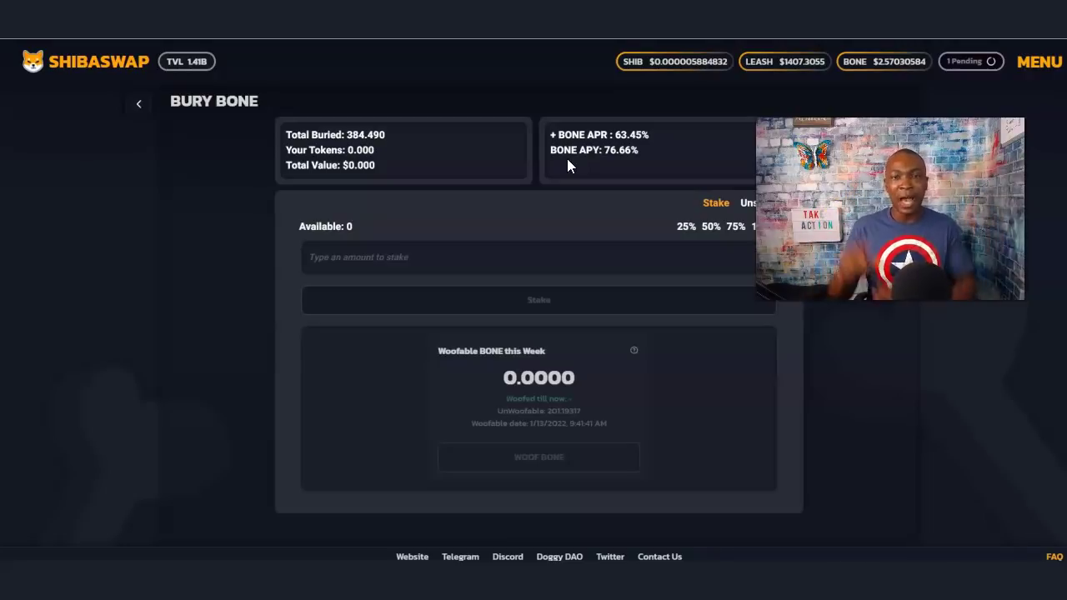
Step: Check the recent transactions in the account details and view the Shibaswap farm's ROI estimation
{"action": "left_click", "coordinate": [960, 63]}
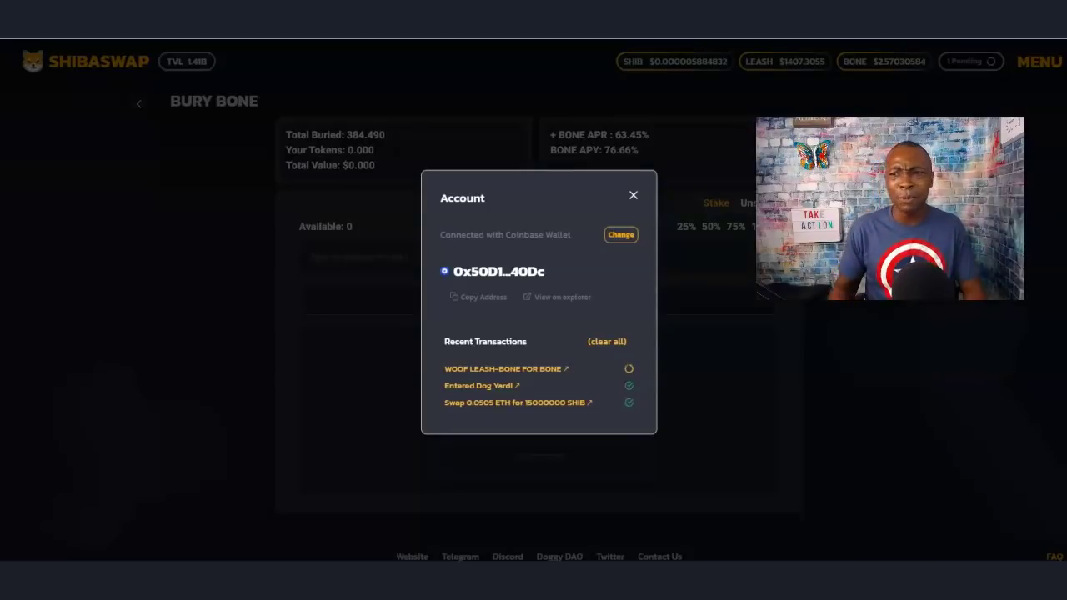
{"action": "left_click", "coordinate": [239, 328]}
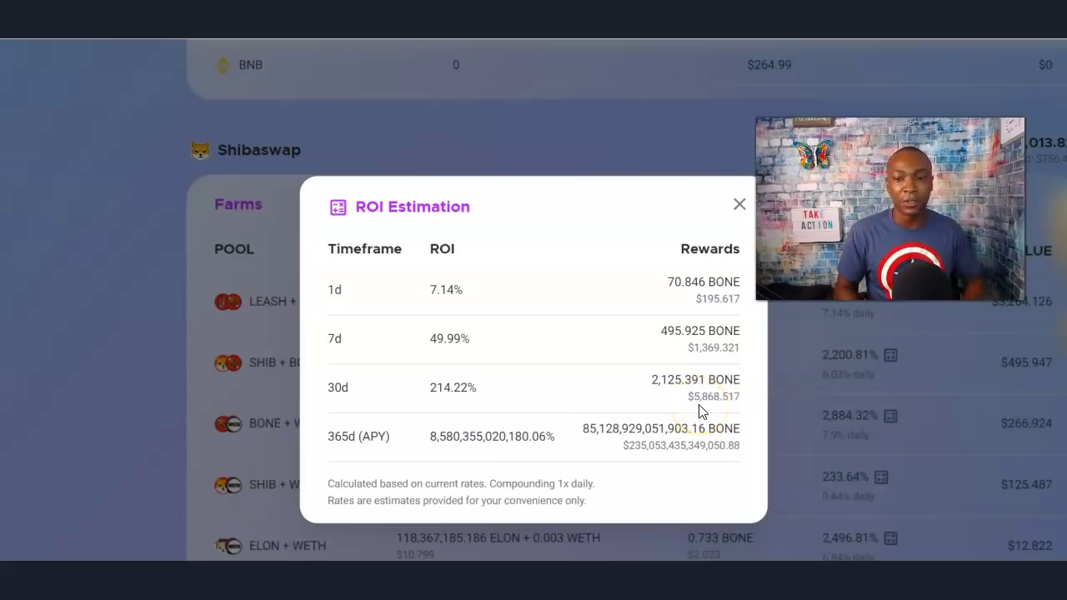
{"action": "left_click", "coordinate": [699, 175]}
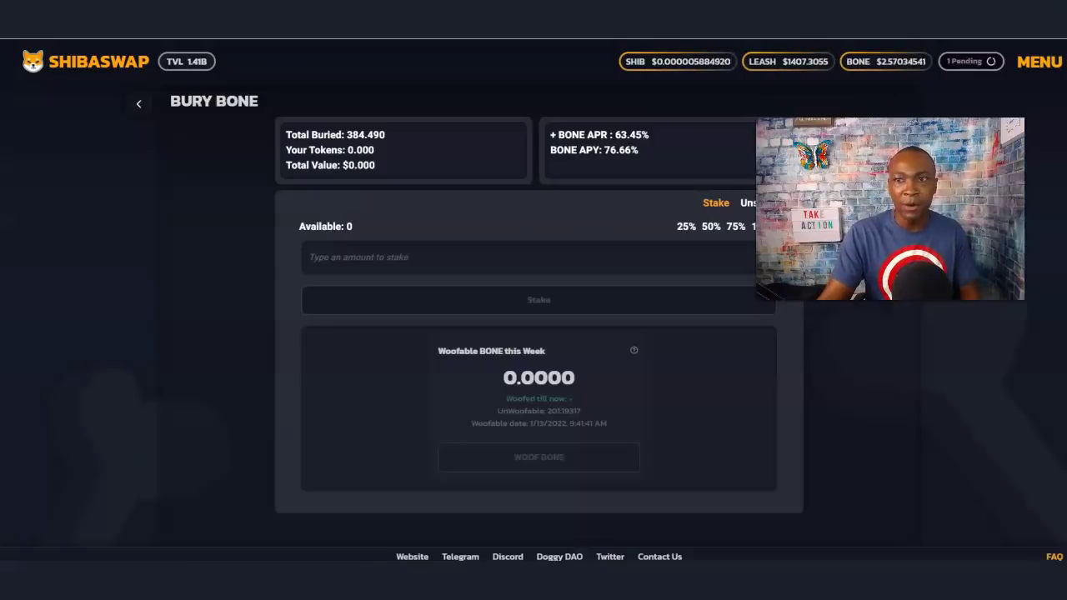
Step: View the LEASH-BONE reward claim on the block explorer and return to the Bury Bone page
{"action": "left_click", "coordinate": [469, 252]}
{"action": "left_click", "coordinate": [317, 231]}
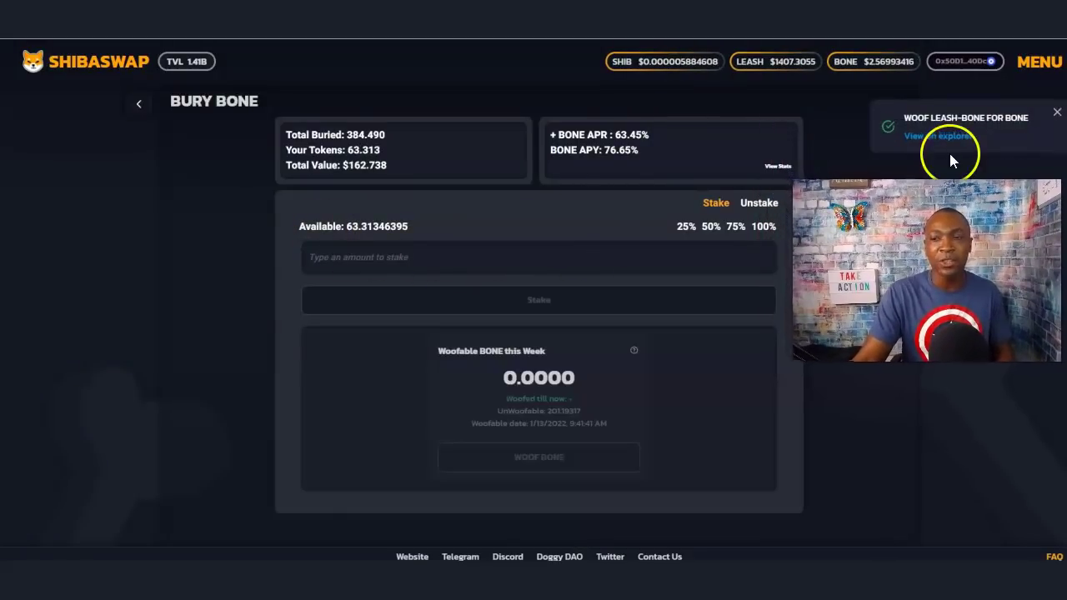
{"action": "left_click", "coordinate": [927, 136]}
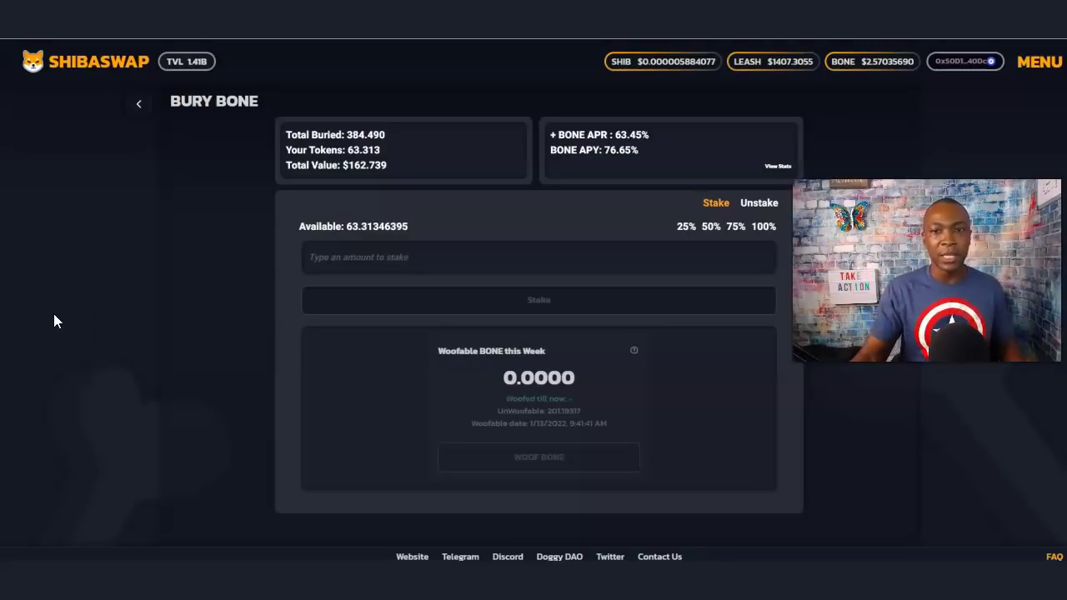
{"action": "left_click", "coordinate": [44, 289]}
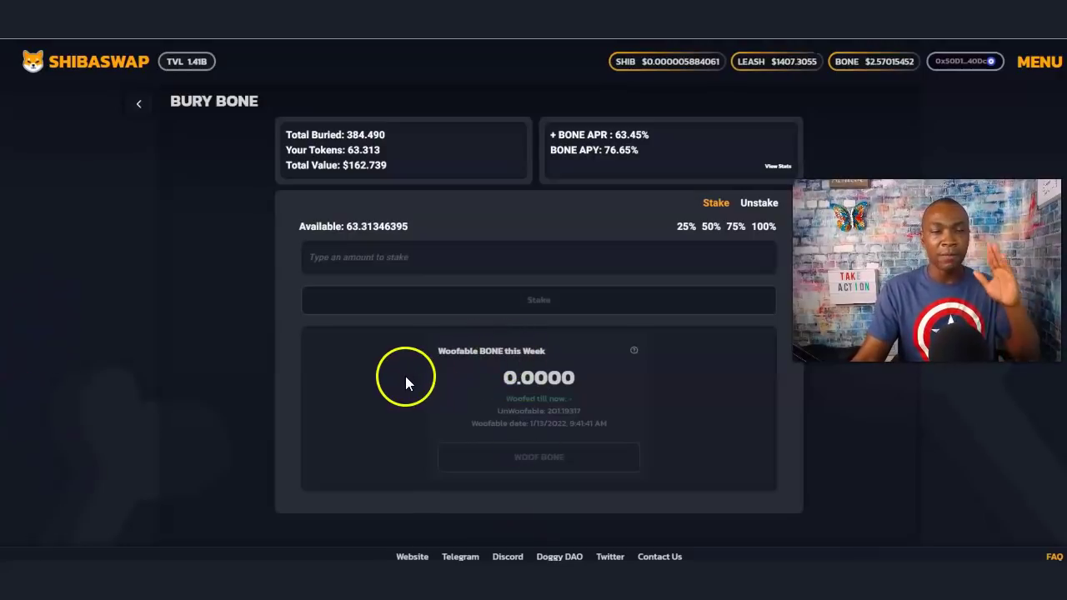
Step: Try to stake 100% of the available BONE, testing the 25%, 50% and 75% amount presets as well
{"action": "left_click", "coordinate": [763, 227]}
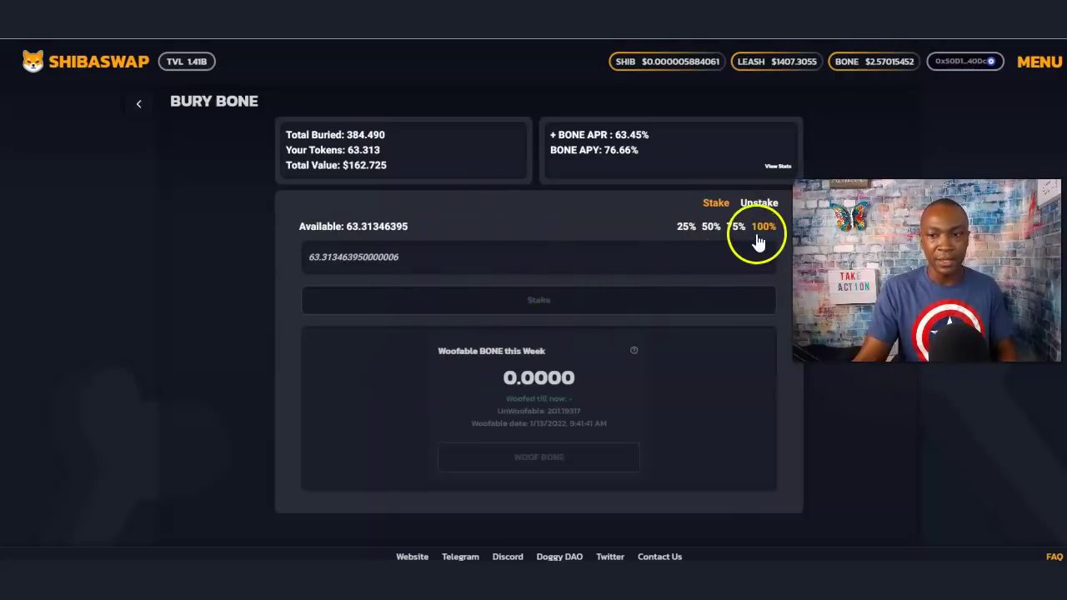
{"action": "left_click", "coordinate": [757, 233]}
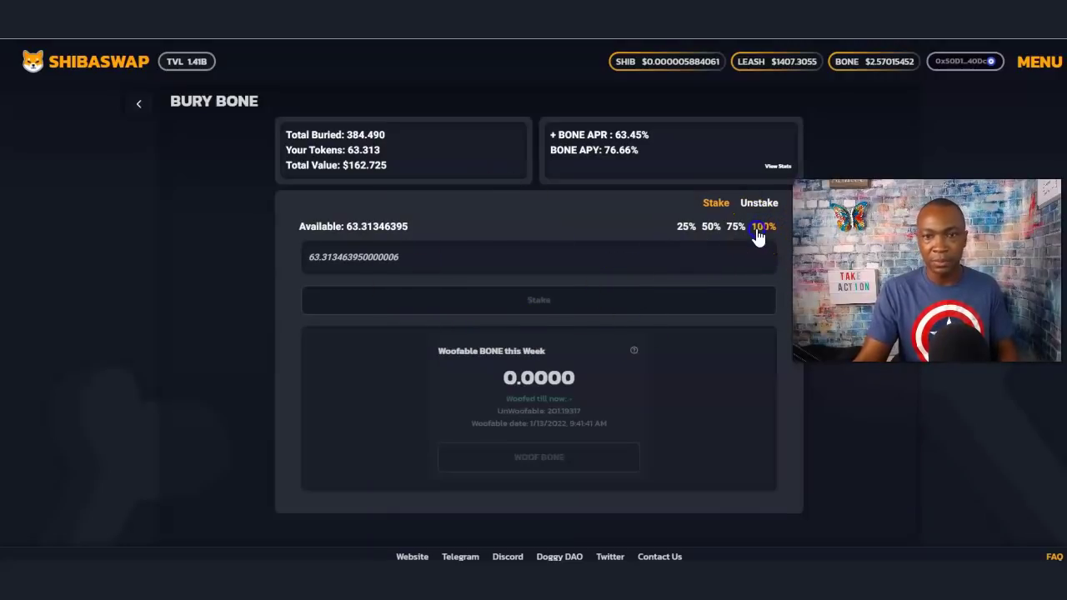
{"action": "left_click", "coordinate": [512, 298]}
{"action": "left_click", "coordinate": [686, 233]}
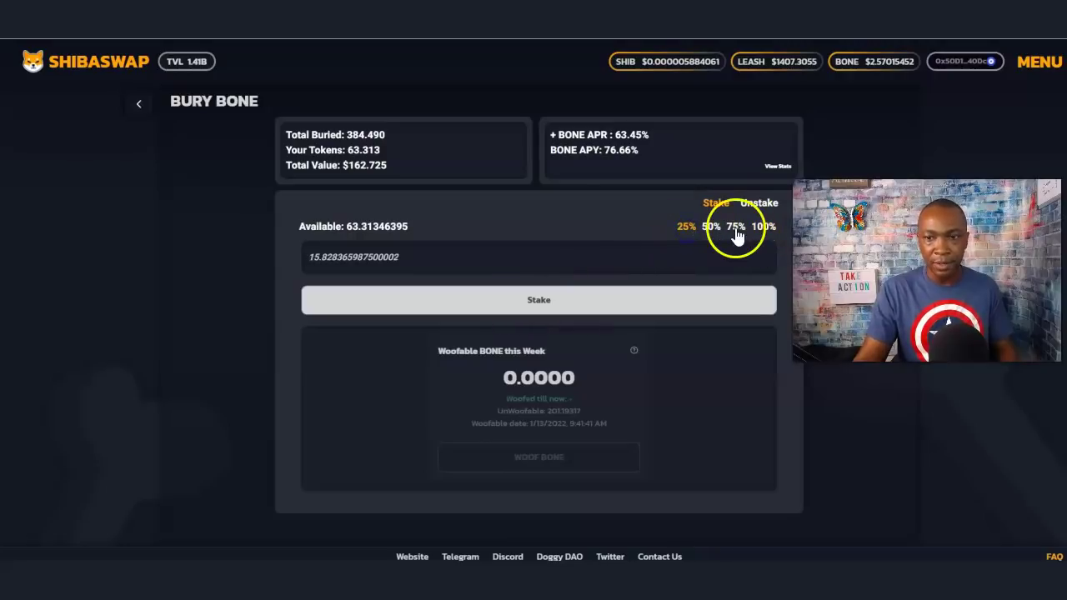
{"action": "left_click", "coordinate": [766, 227]}
{"action": "left_click", "coordinate": [689, 230]}
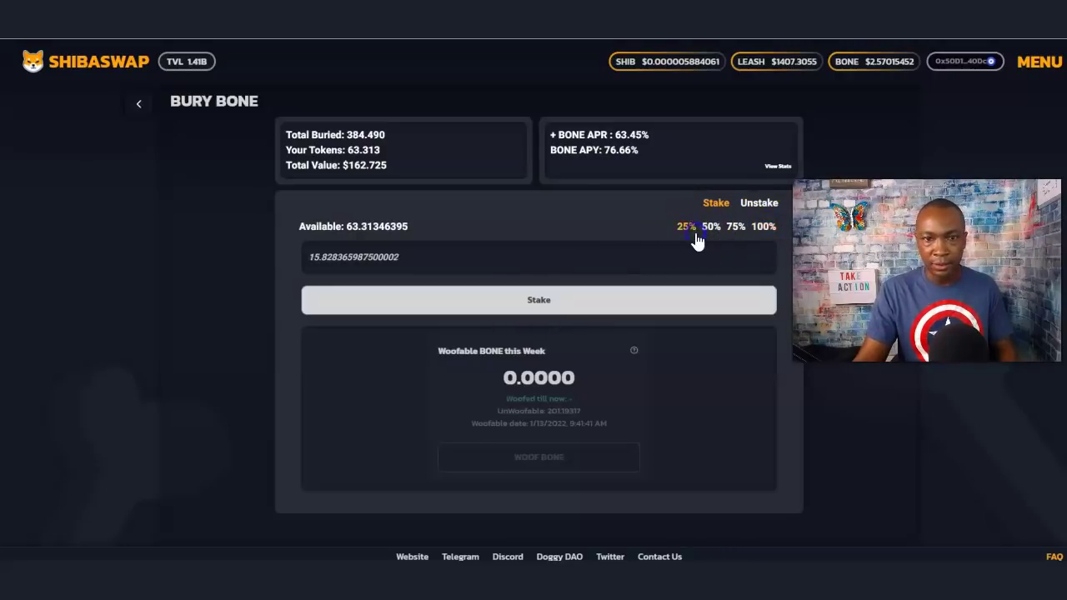
{"action": "left_click", "coordinate": [711, 233]}
{"action": "left_click", "coordinate": [731, 232]}
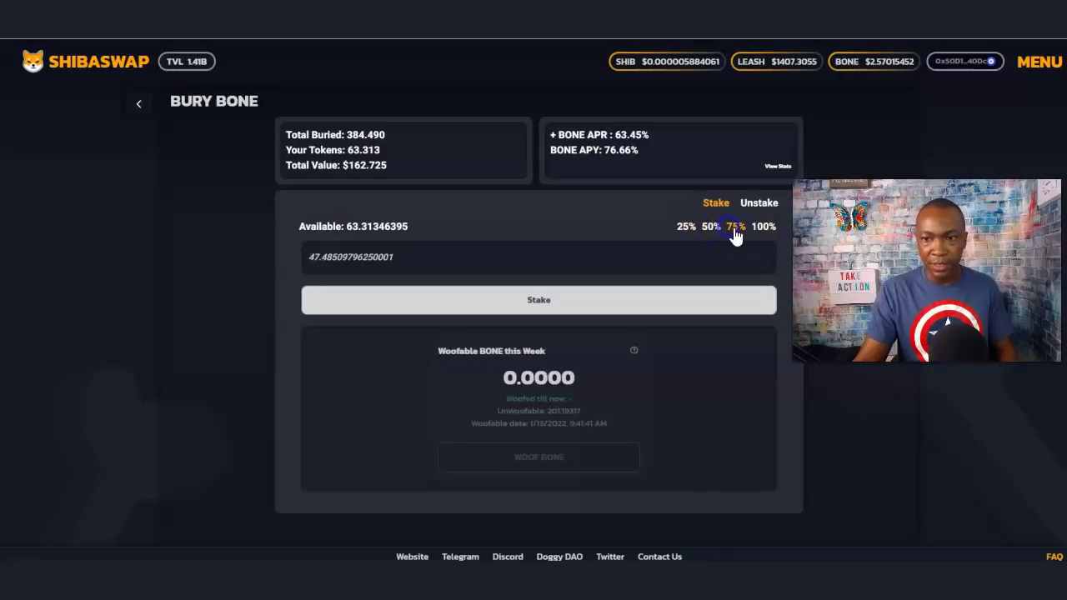
{"action": "left_click", "coordinate": [759, 234]}
{"action": "left_click", "coordinate": [732, 232]}
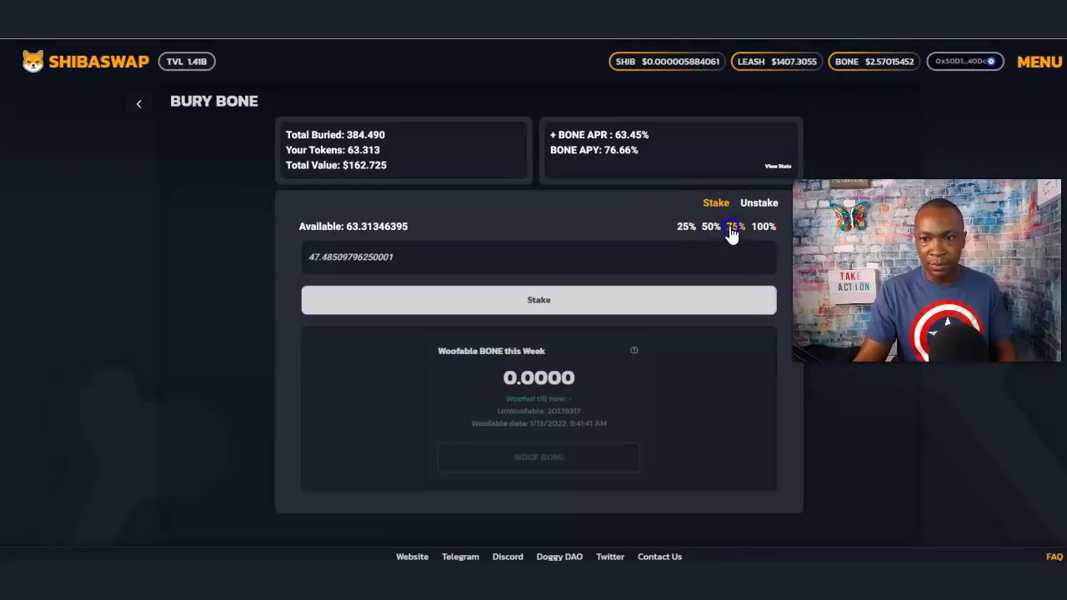
{"action": "left_click", "coordinate": [707, 234]}
{"action": "left_click", "coordinate": [734, 233]}
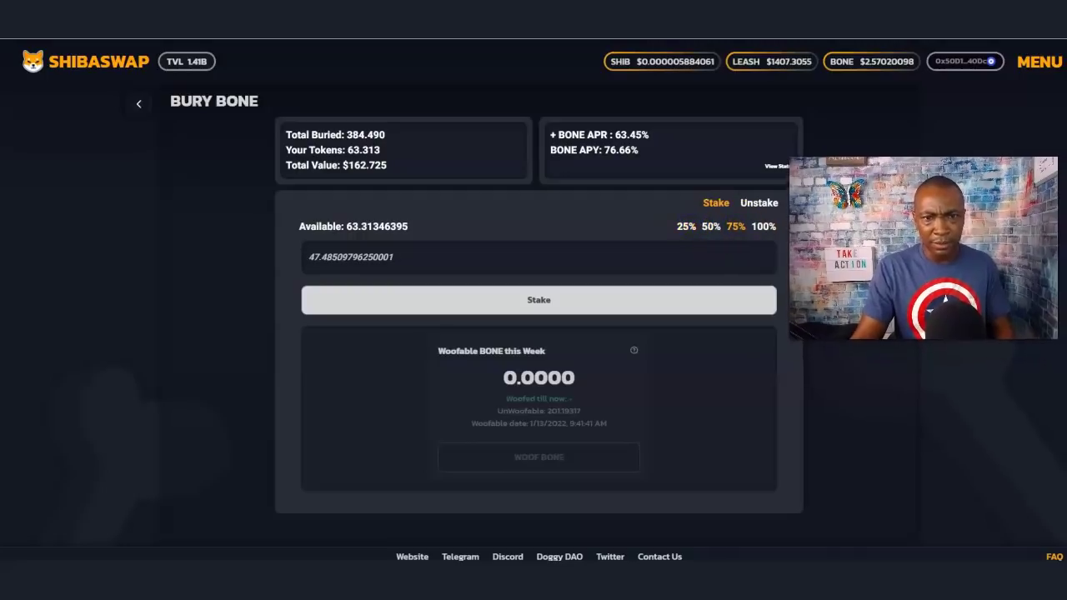
{"action": "left_click", "coordinate": [763, 229]}
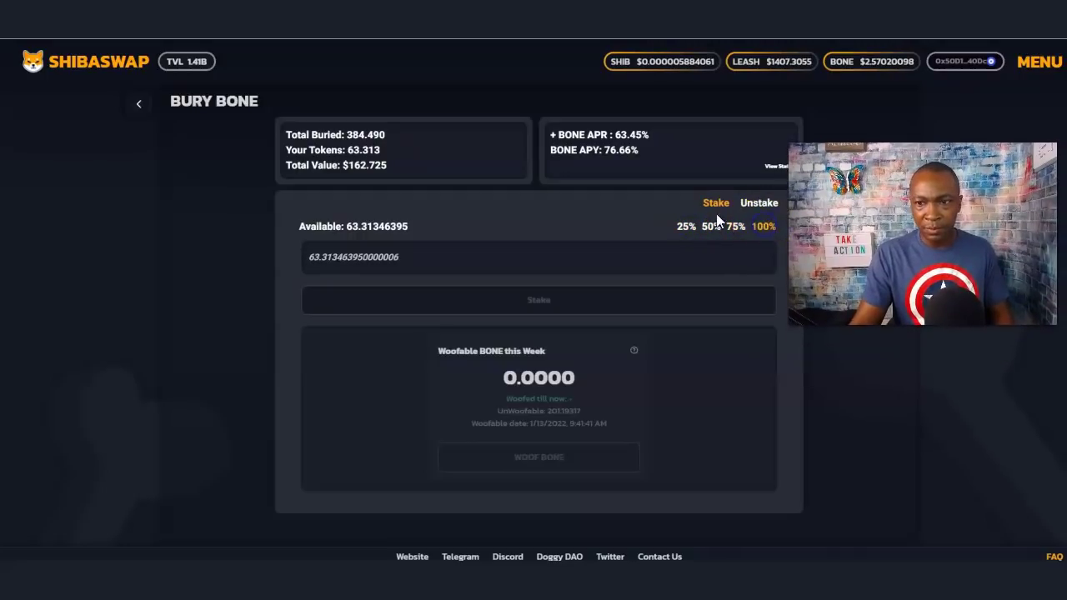
Step: Reload the Bury Bone page through the BURY overview and try the 100%, 75% and 50% stake presets again
{"action": "left_click", "coordinate": [140, 105]}
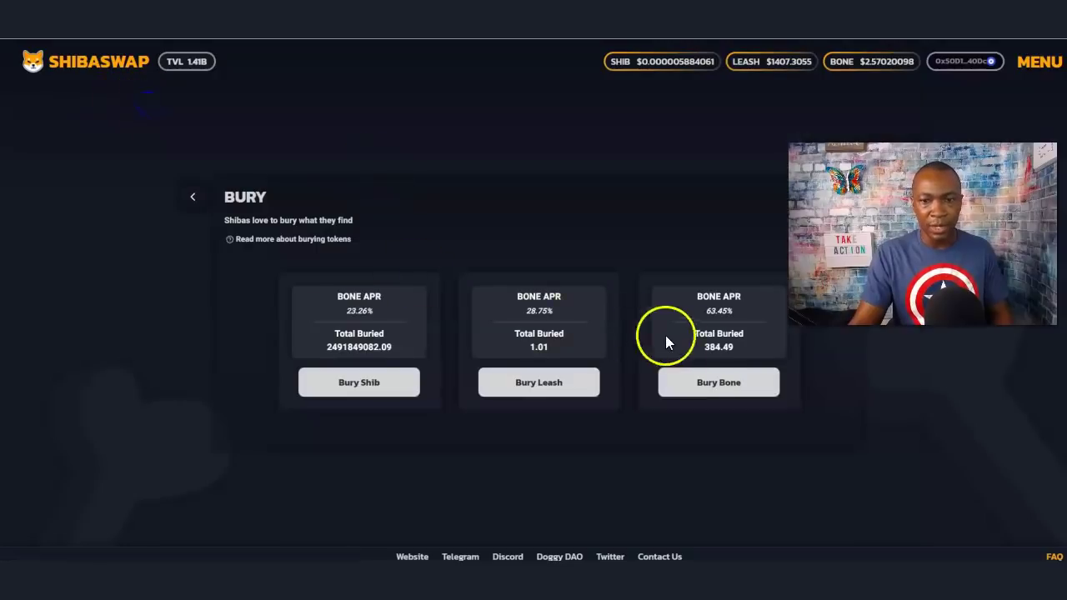
{"action": "left_click", "coordinate": [718, 385]}
{"action": "left_click", "coordinate": [762, 230]}
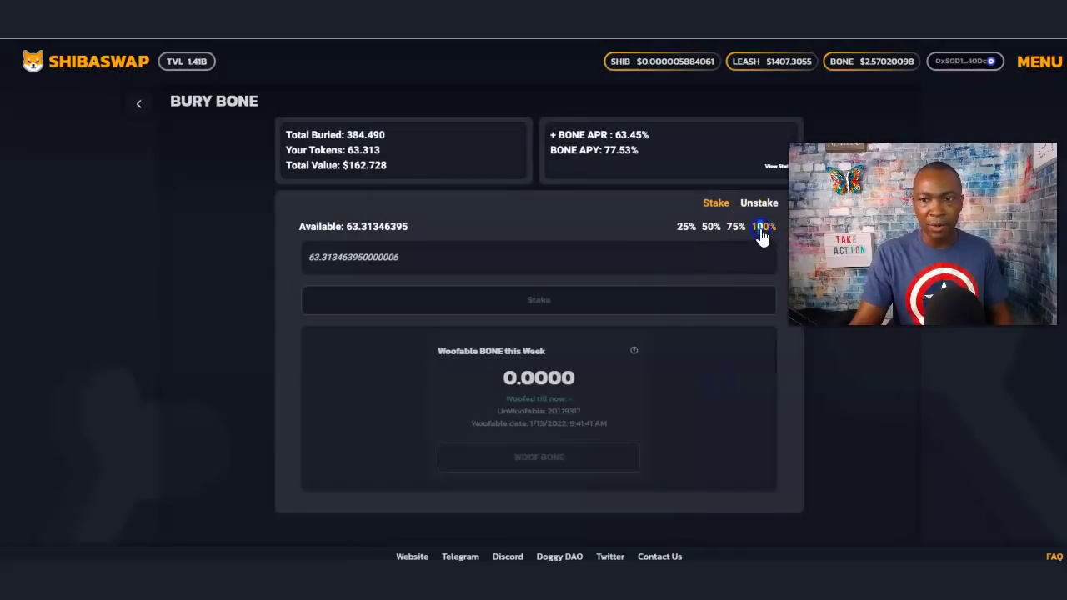
{"action": "left_click", "coordinate": [734, 228]}
{"action": "left_click", "coordinate": [624, 319]}
{"action": "left_click", "coordinate": [766, 230]}
{"action": "left_click", "coordinate": [758, 204]}
{"action": "left_click", "coordinate": [714, 204]}
{"action": "left_click", "coordinate": [762, 228]}
{"action": "left_click", "coordinate": [735, 228]}
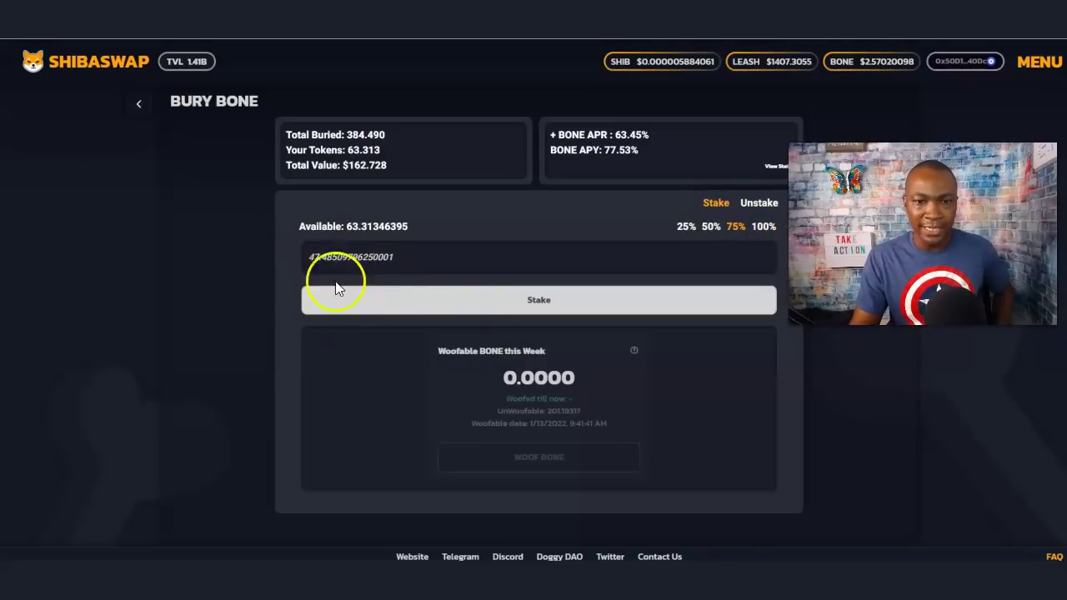
{"action": "left_click", "coordinate": [763, 227]}
{"action": "left_click", "coordinate": [713, 227]}
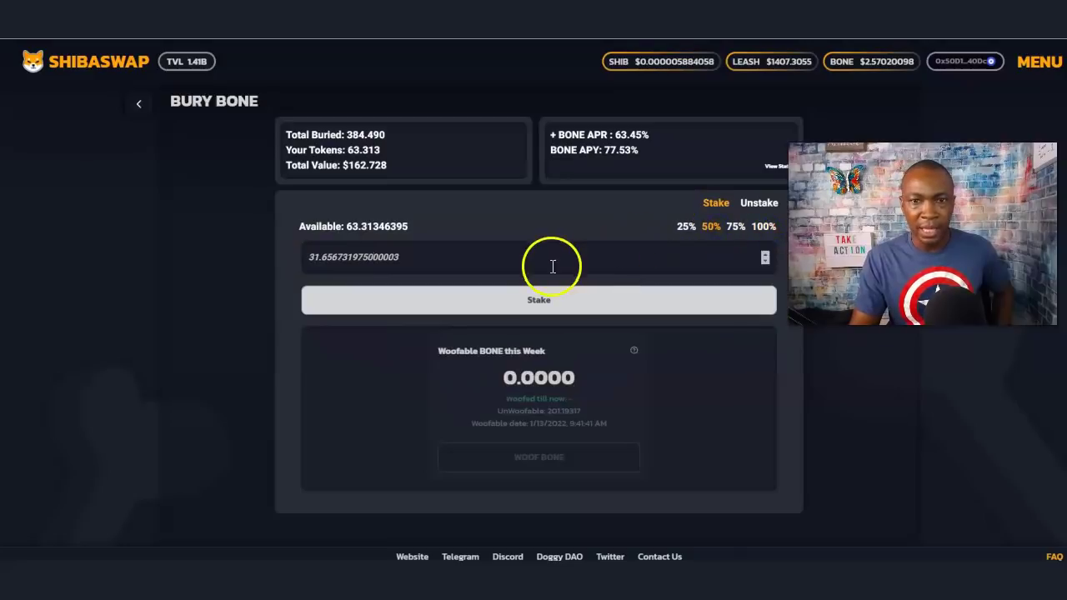
Step: Raise the stake amount in single increments to 38.656731975 BONE
{"action": "left_click", "coordinate": [765, 253]}
{"action": "left_click", "coordinate": [765, 254]}
{"action": "left_click_drag", "start_coordinate": [383, 259], "coordinate": [186, 254]}
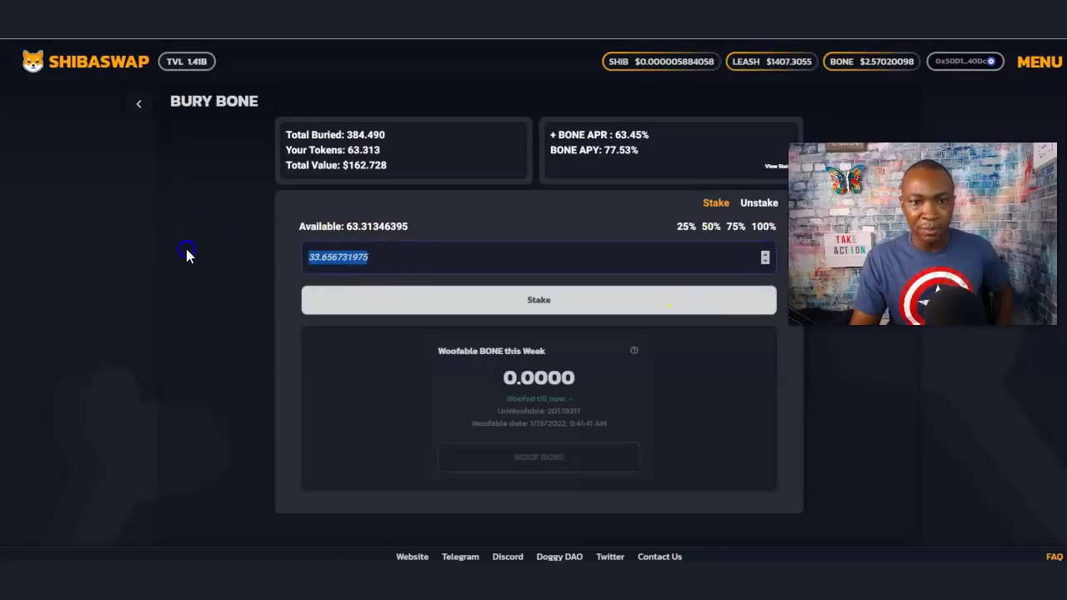
{"action": "left_click_drag", "start_coordinate": [297, 227], "coordinate": [361, 242]}
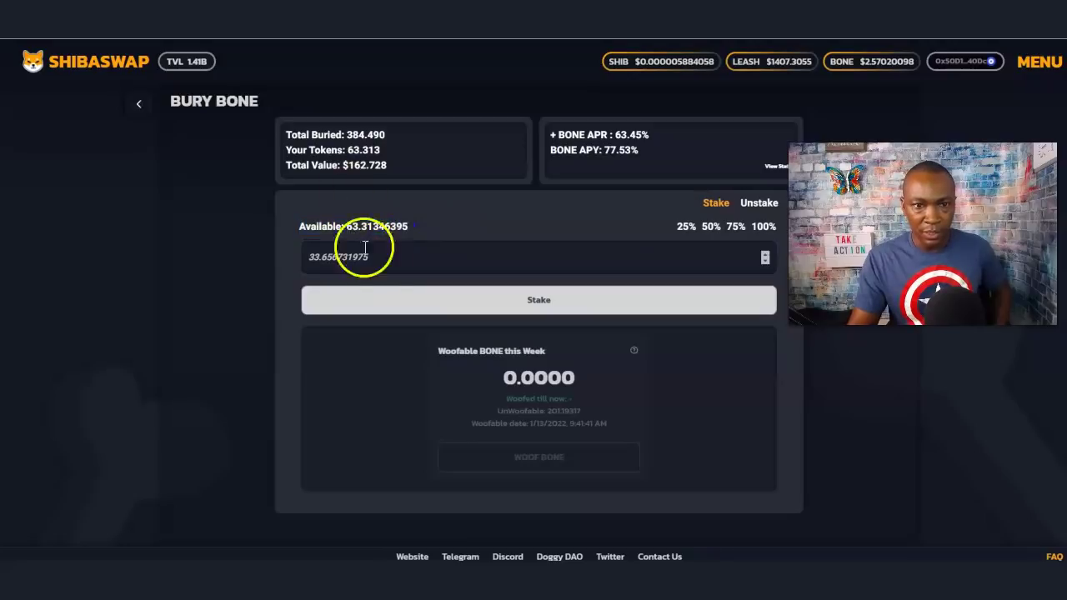
{"action": "left_click", "coordinate": [765, 254]}
{"action": "left_click", "coordinate": [765, 254]}
{"action": "left_click", "coordinate": [765, 254]}
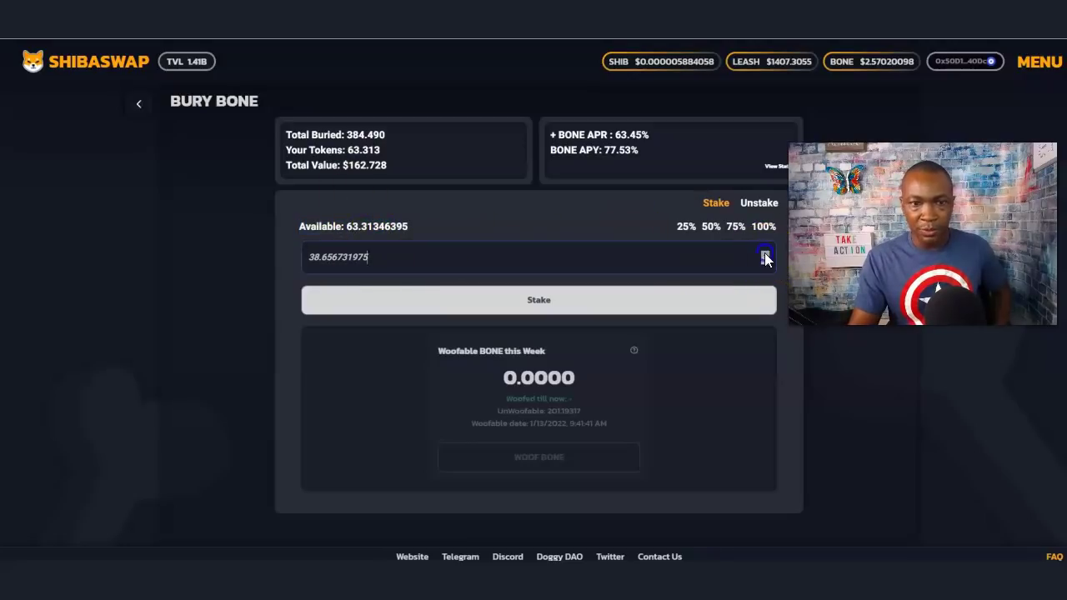
Step: Copy the available BONE balance and replace the stake amount with it, 63.31346395
{"action": "left_click_drag", "start_coordinate": [409, 223], "coordinate": [357, 233]}
{"action": "key", "text": "ctrl+c"}
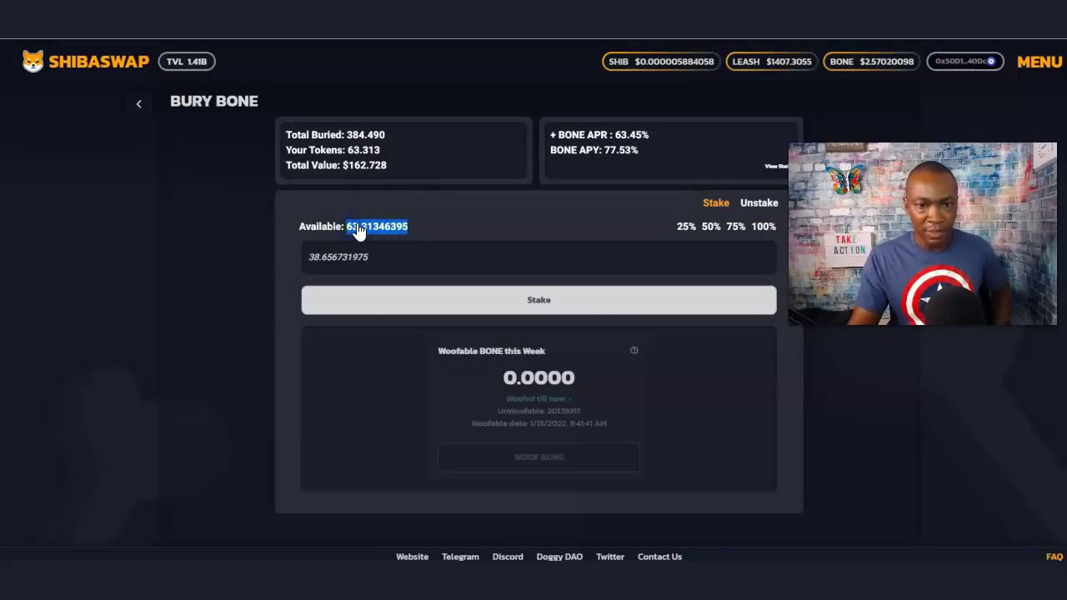
{"action": "left_click", "coordinate": [365, 264]}
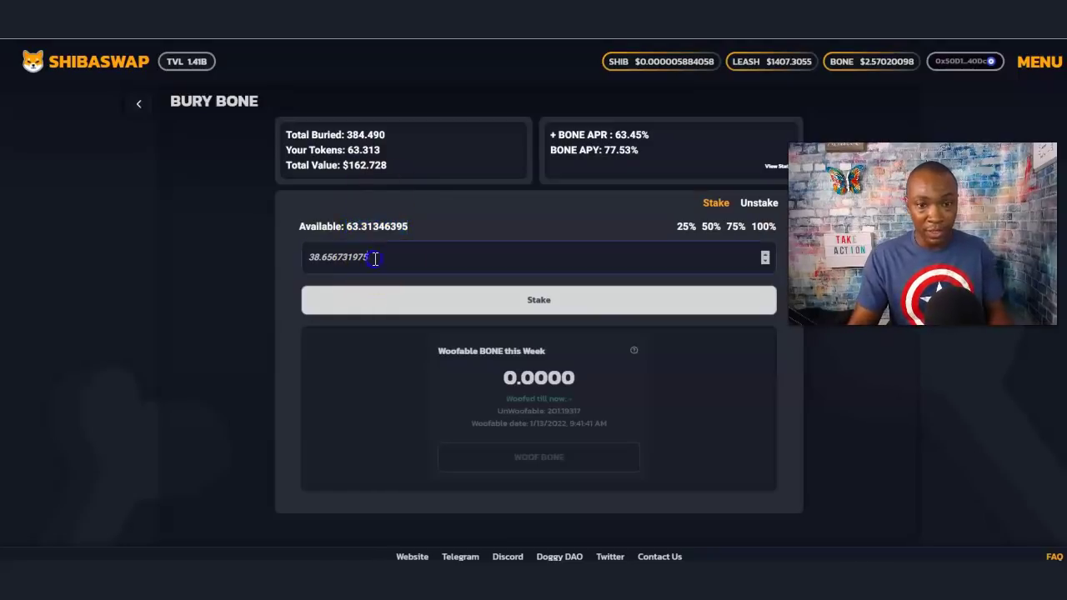
{"action": "left_click_drag", "start_coordinate": [374, 260], "coordinate": [264, 255]}
{"action": "key", "text": "ctrl+v"}
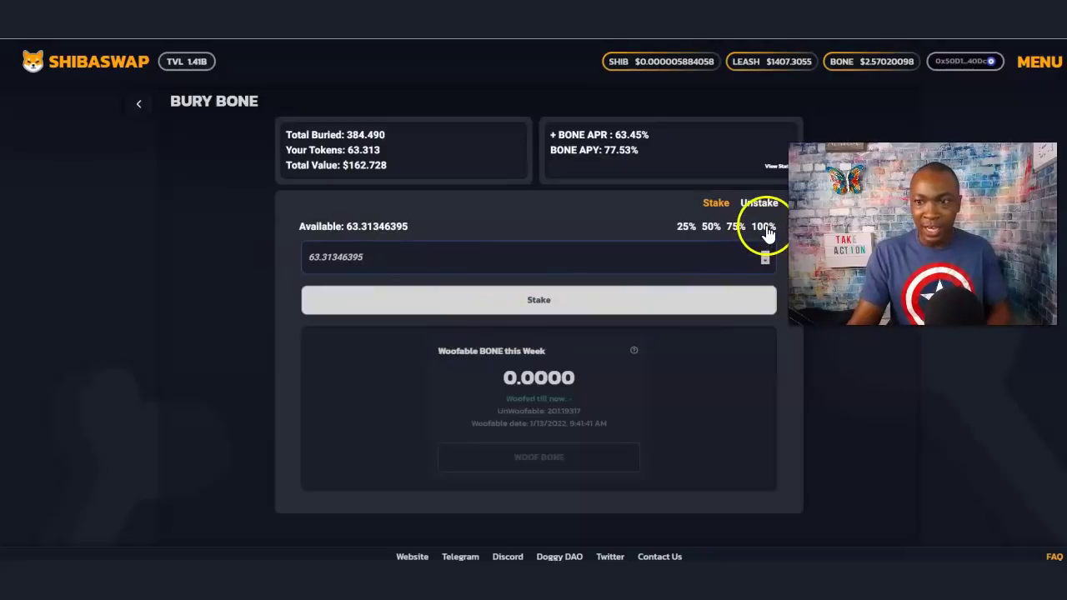
Step: Stake the 63.31346395 BONE and approve the payment in the phone wallet with the $1.50 miner fee, checking the fee options first
{"action": "left_click", "coordinate": [538, 304]}
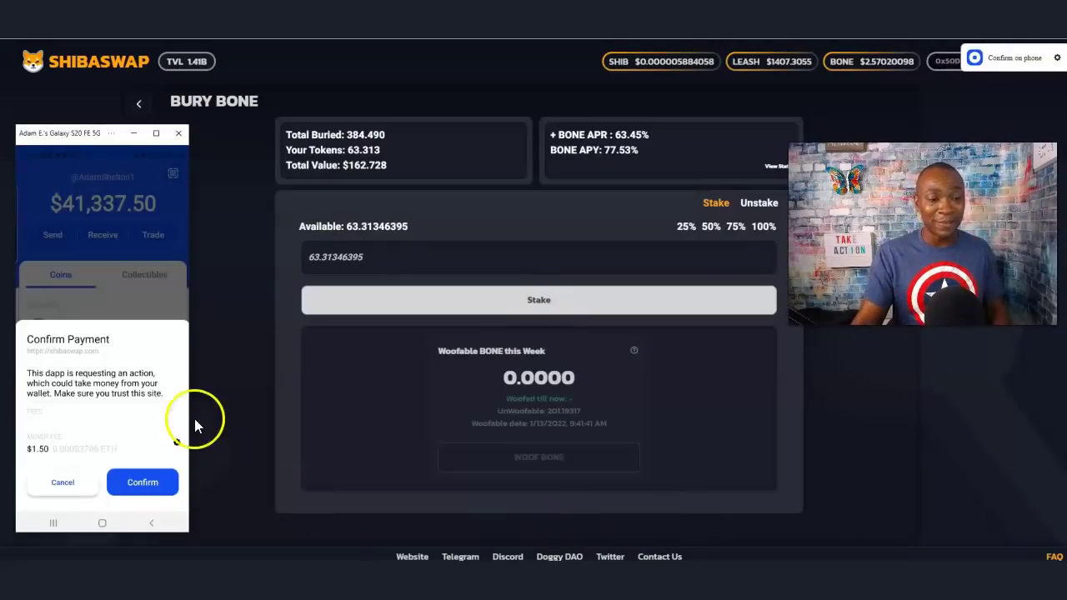
{"action": "left_click", "coordinate": [176, 444]}
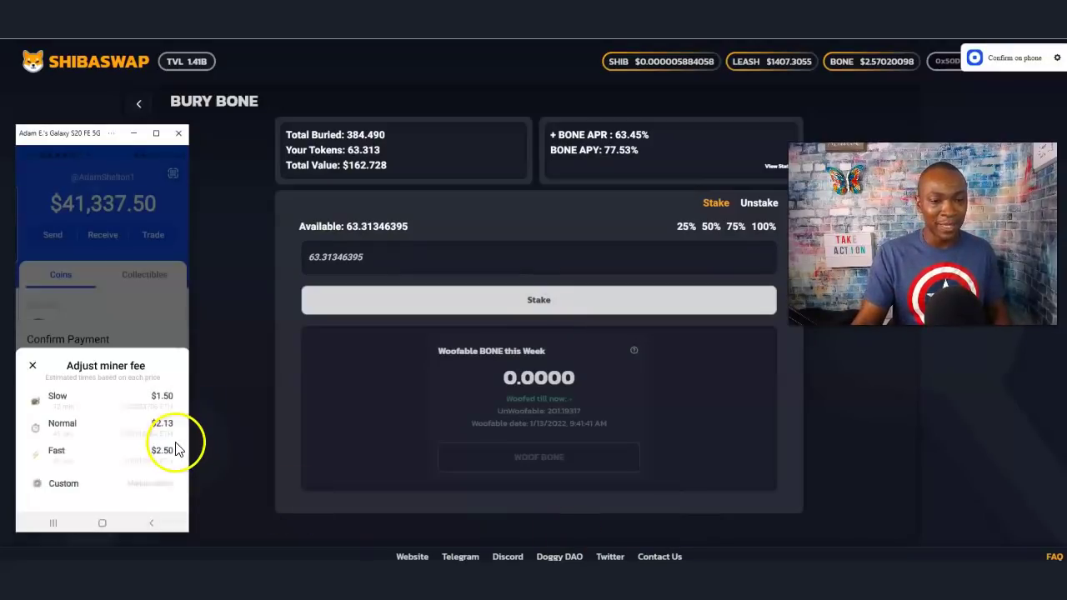
{"action": "left_click", "coordinate": [32, 366]}
{"action": "left_click", "coordinate": [136, 484]}
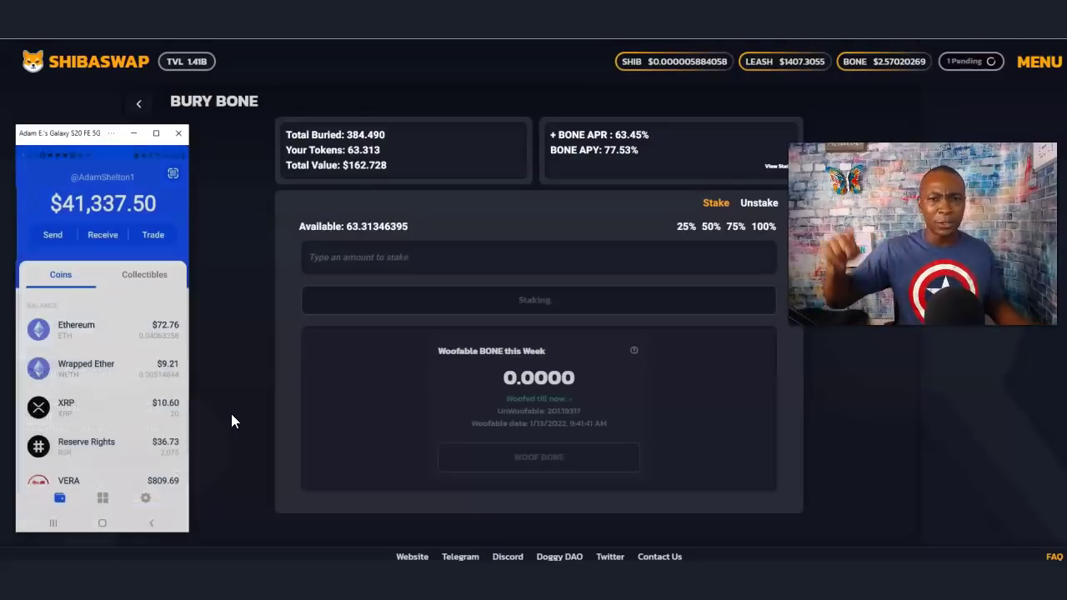
{"action": "left_click", "coordinate": [134, 135]}
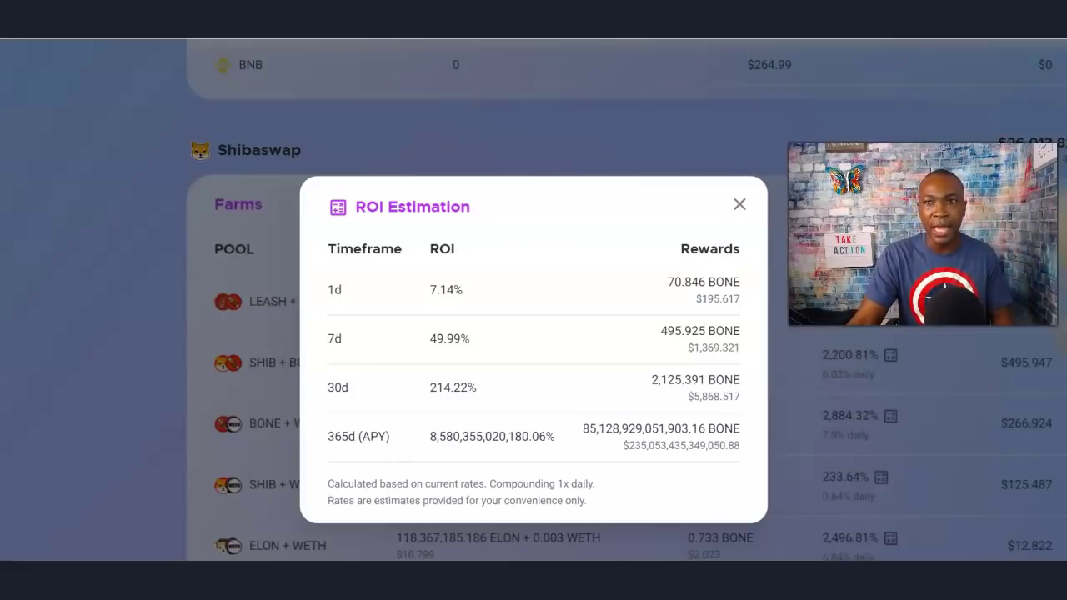
Step: Close the ROI estimation on the portfolio page and reload the Bury Bone page through the BURY overview
{"action": "left_click", "coordinate": [736, 203]}
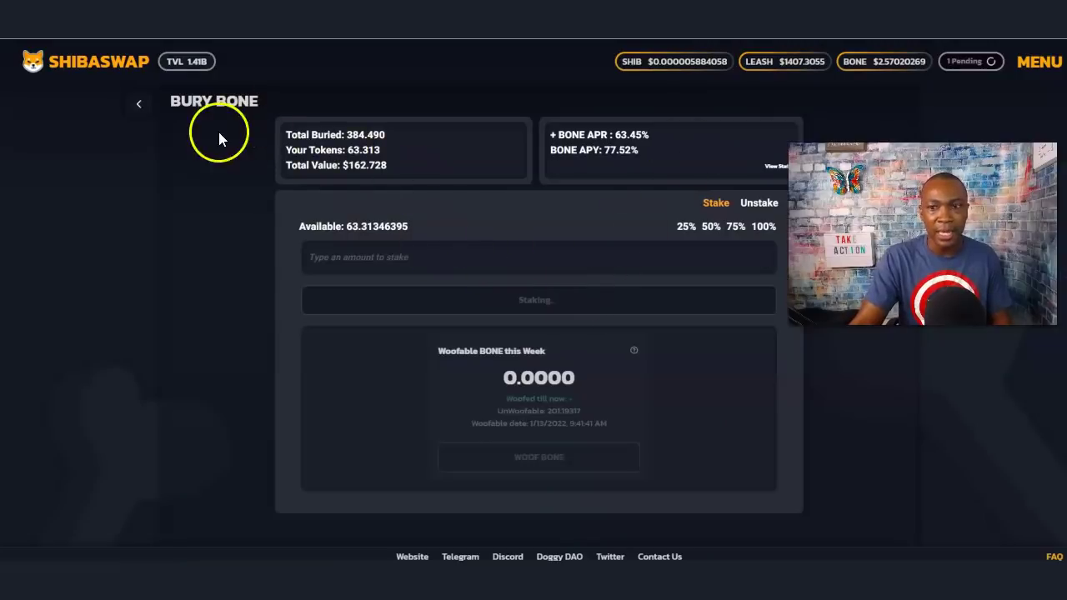
{"action": "left_click", "coordinate": [141, 105]}
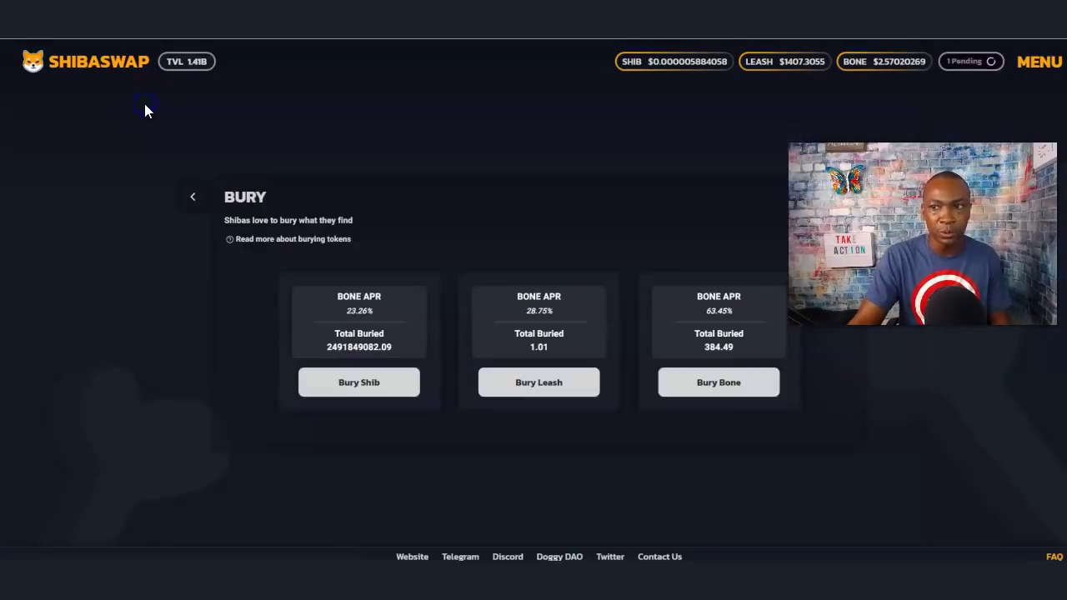
{"action": "left_click", "coordinate": [705, 385]}
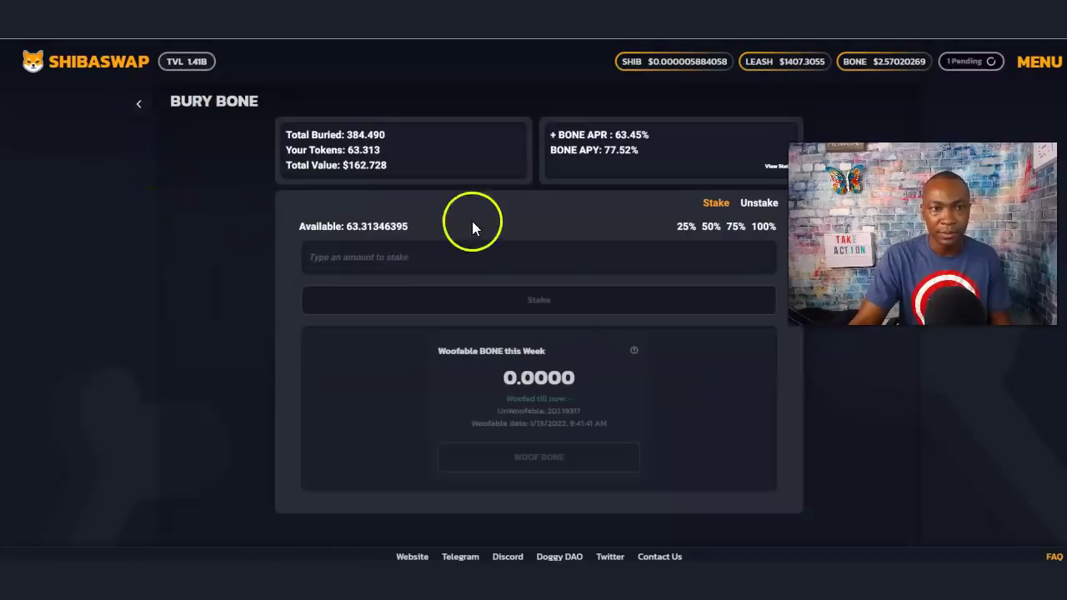
Step: Open the WOOF page from the home overview and expand the LEASH-BONE pool to view its claimable BONE
{"action": "left_click", "coordinate": [138, 105]}
{"action": "left_click", "coordinate": [192, 197]}
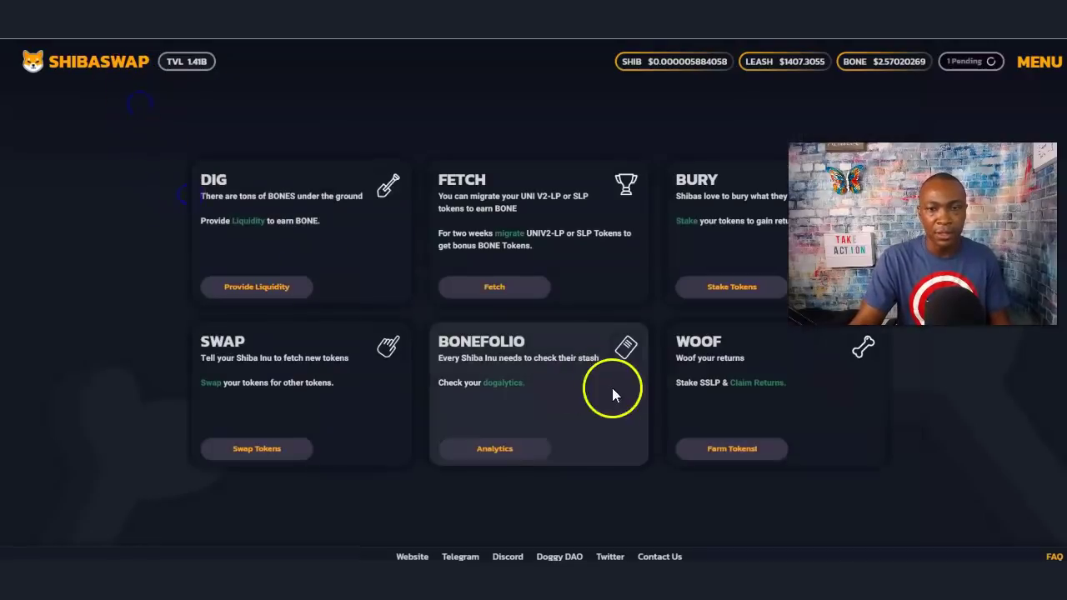
{"action": "left_click", "coordinate": [730, 458]}
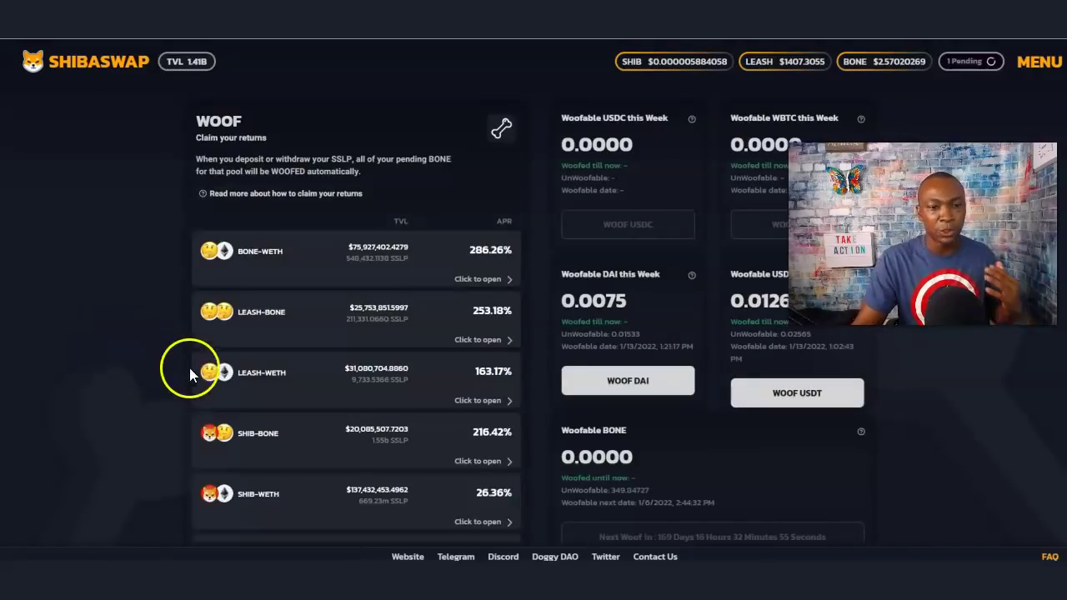
{"action": "left_click", "coordinate": [304, 326]}
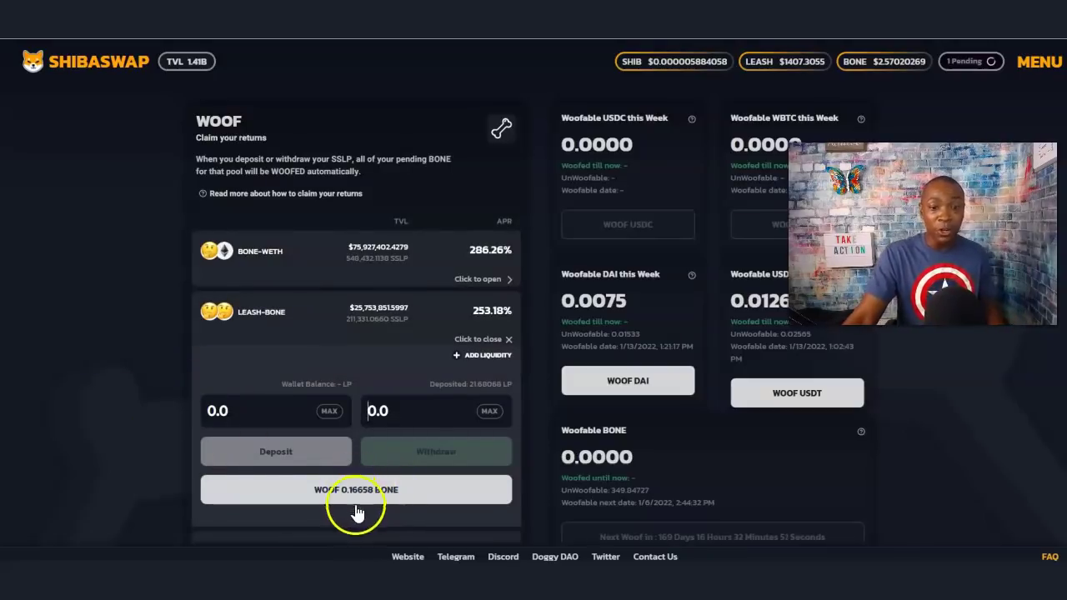
{"action": "scroll", "coordinate": [350, 500], "scroll_direction": "down", "scroll_amount": 1}
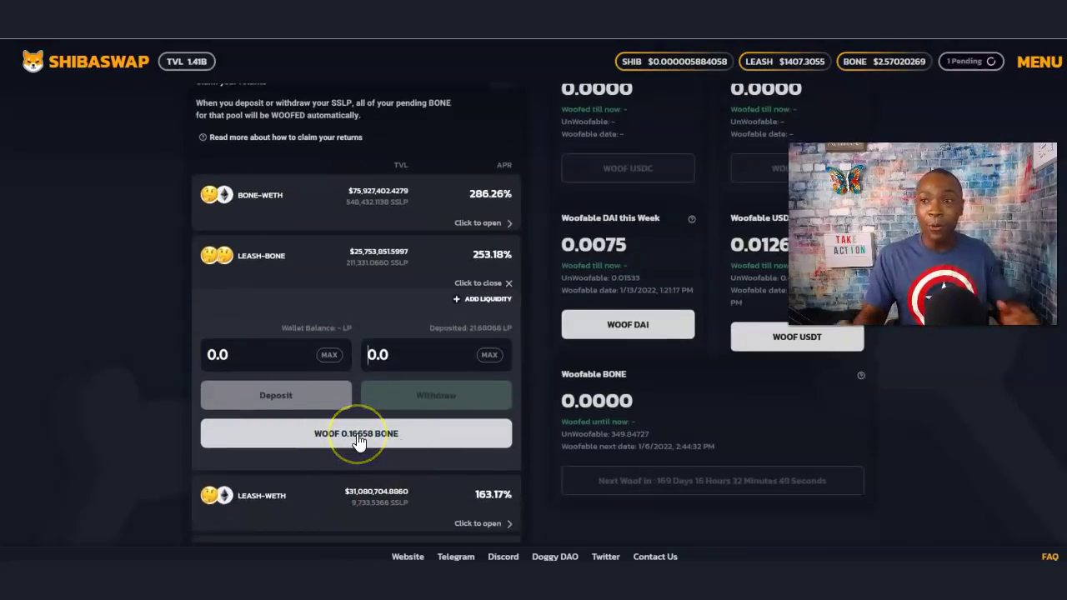
{"action": "left_click", "coordinate": [360, 440]}
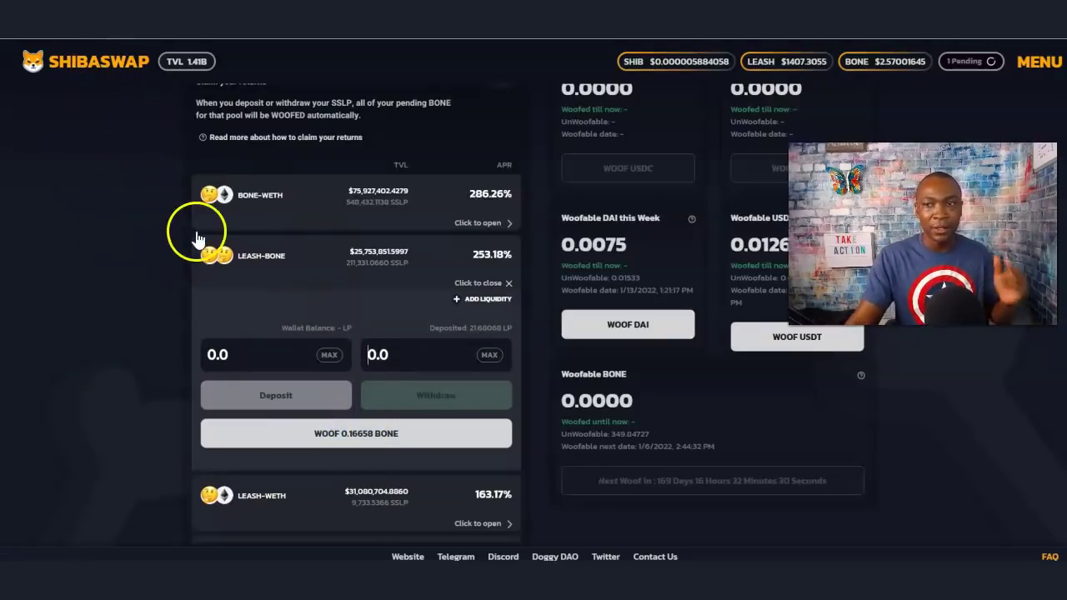
Step: Expand and collapse the BONE-WETH pool and look through the other pools in the WOOF list
{"action": "left_click", "coordinate": [283, 213]}
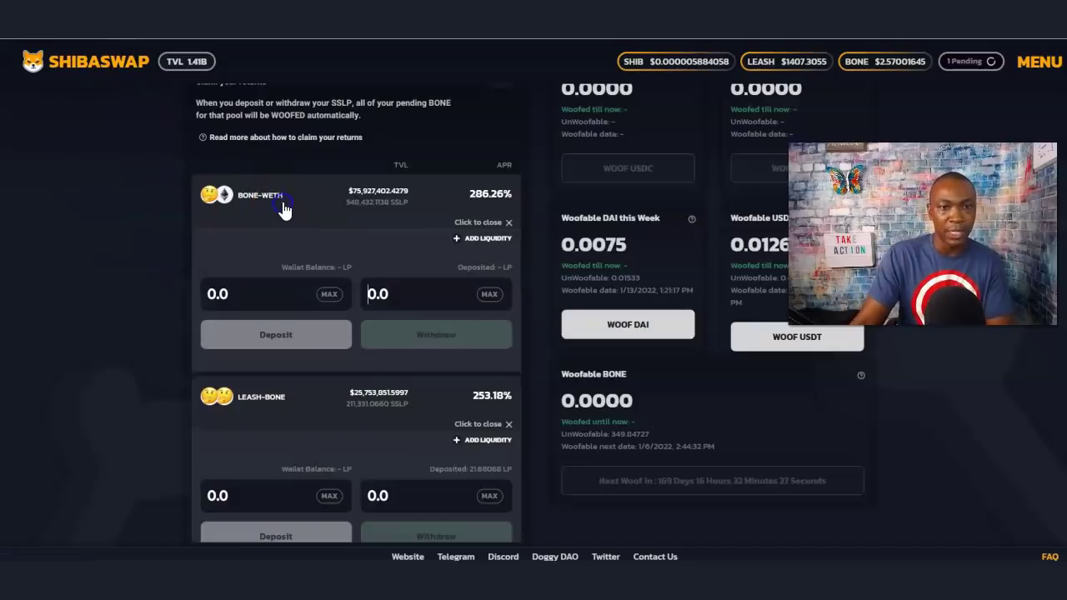
{"action": "left_click", "coordinate": [273, 214]}
{"action": "left_click", "coordinate": [302, 204]}
{"action": "scroll", "coordinate": [259, 247], "scroll_direction": "down", "scroll_amount": 4}
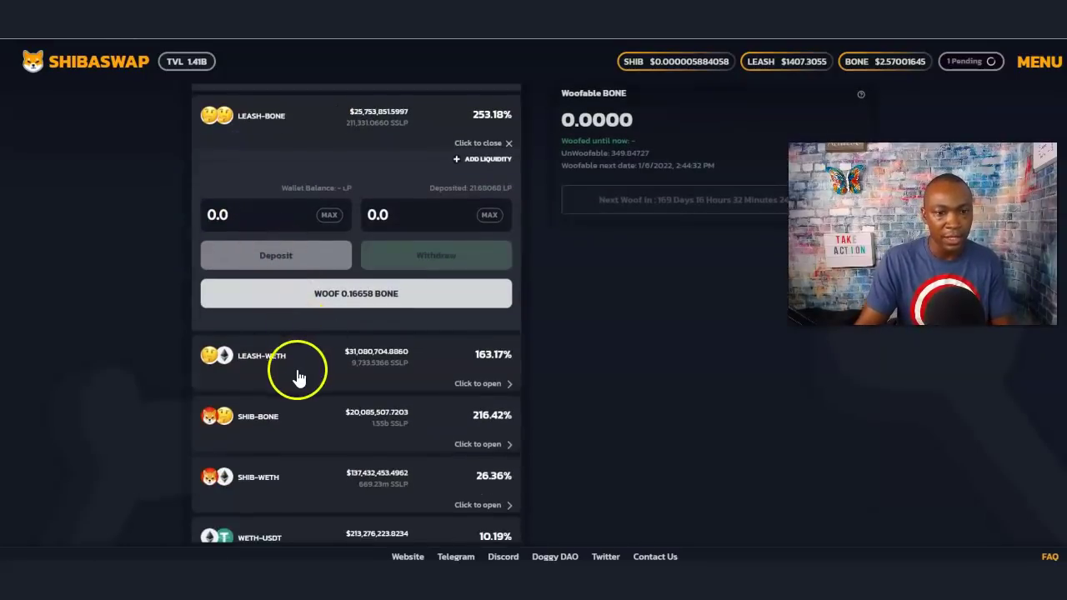
{"action": "scroll", "coordinate": [291, 357], "scroll_direction": "up", "scroll_amount": 2}
{"action": "scroll", "coordinate": [315, 178], "scroll_direction": "up", "scroll_amount": 2}
{"action": "left_click", "coordinate": [303, 138]}
{"action": "left_click", "coordinate": [301, 138]}
{"action": "scroll", "coordinate": [301, 178], "scroll_direction": "up", "scroll_amount": 1}
Step: Reload the WOOF page through the home overview and expand the BONE-WETH pool to reach its claimable BONE
{"action": "left_click", "coordinate": [50, 58]}
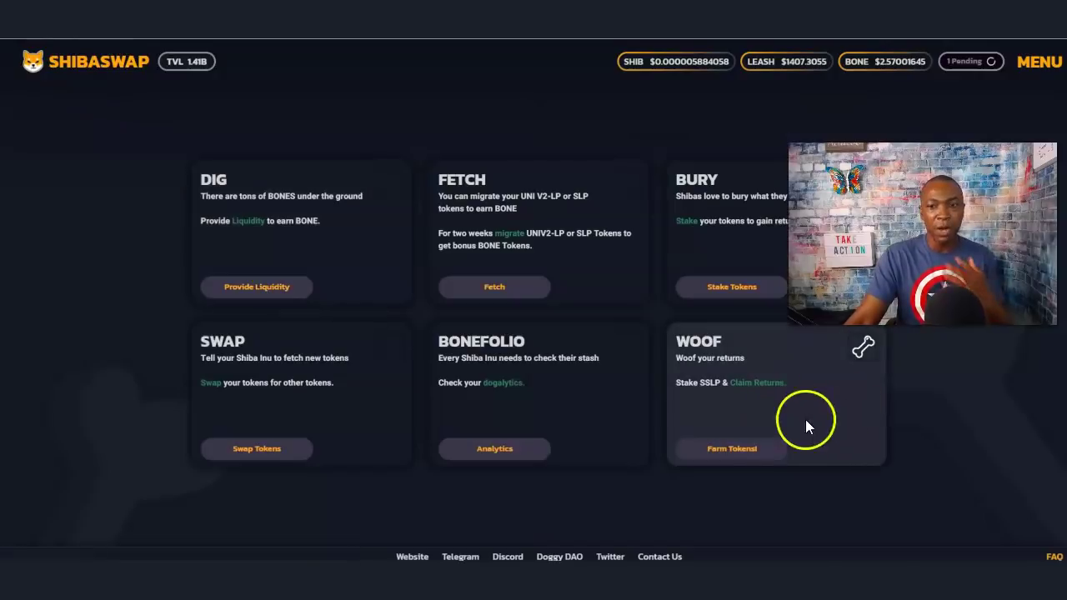
{"action": "left_click", "coordinate": [723, 450]}
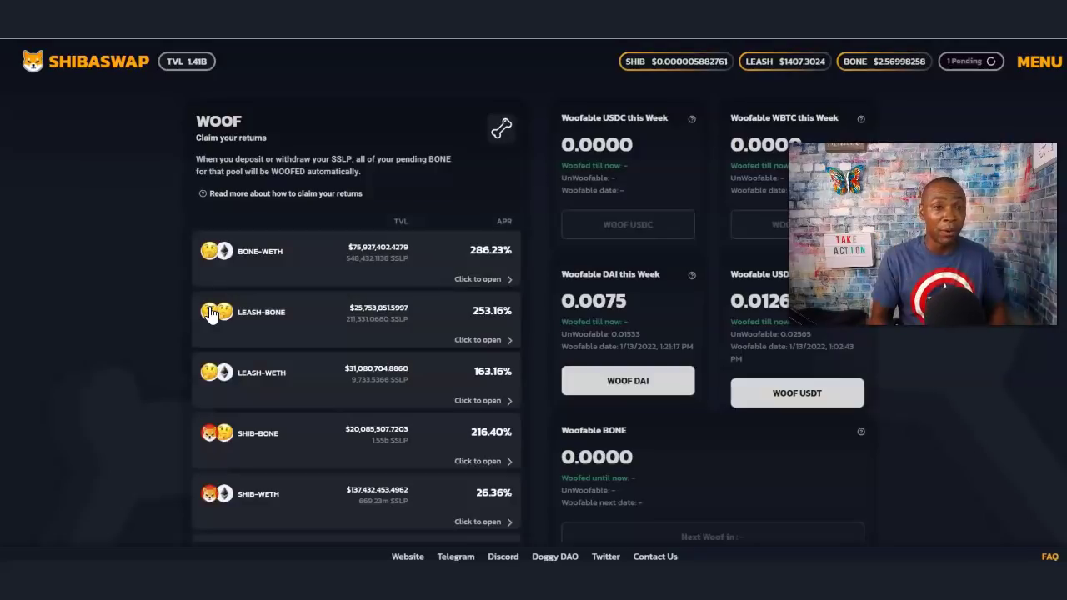
{"action": "left_click", "coordinate": [271, 264]}
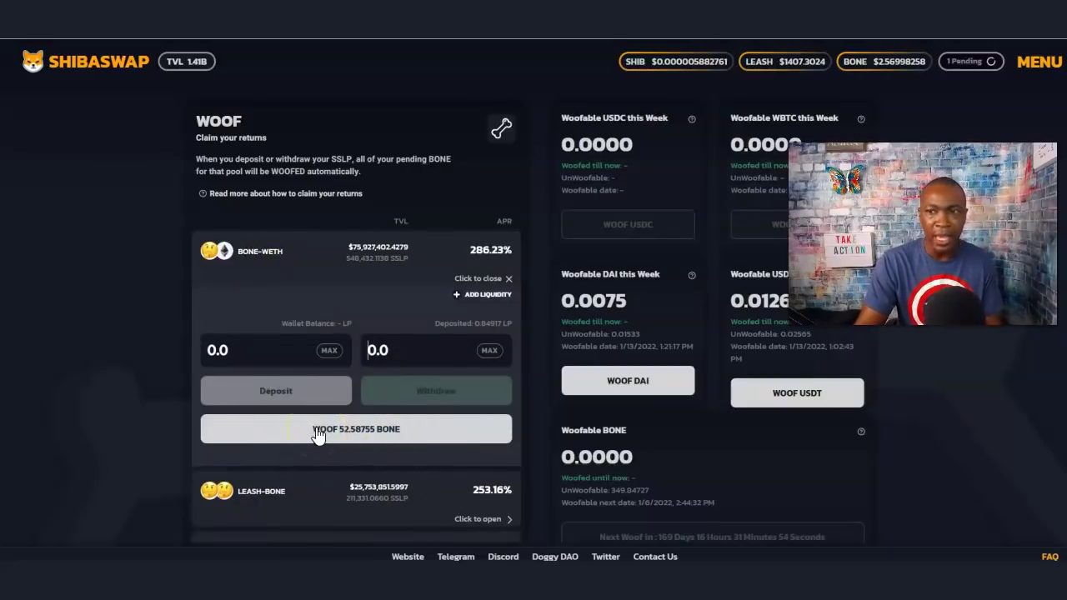
{"action": "scroll", "coordinate": [358, 391], "scroll_direction": "down", "scroll_amount": 1}
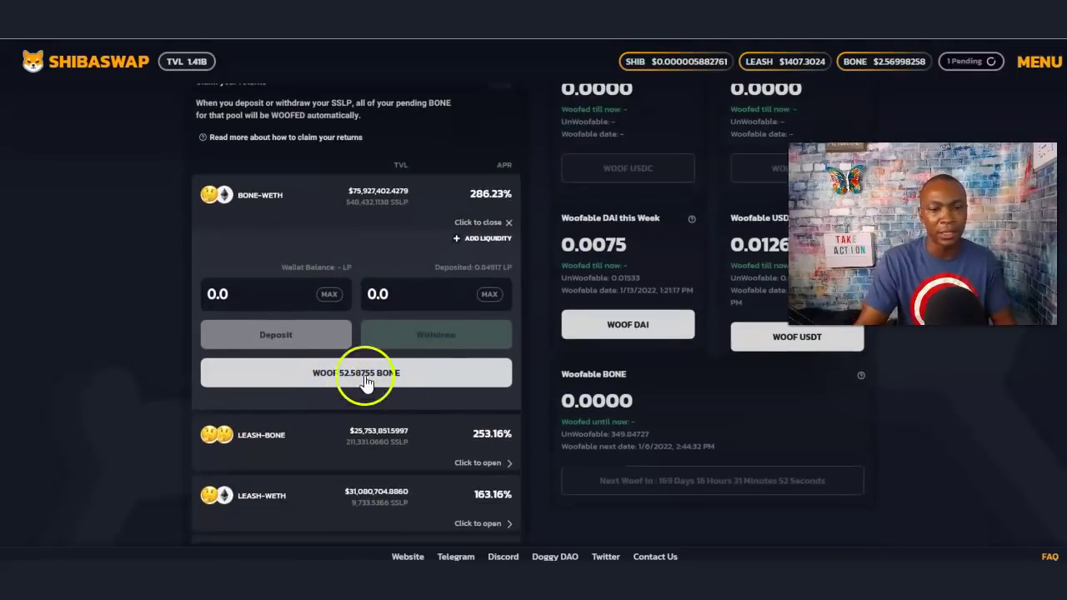
{"action": "scroll", "coordinate": [338, 375], "scroll_direction": "down", "scroll_amount": 2}
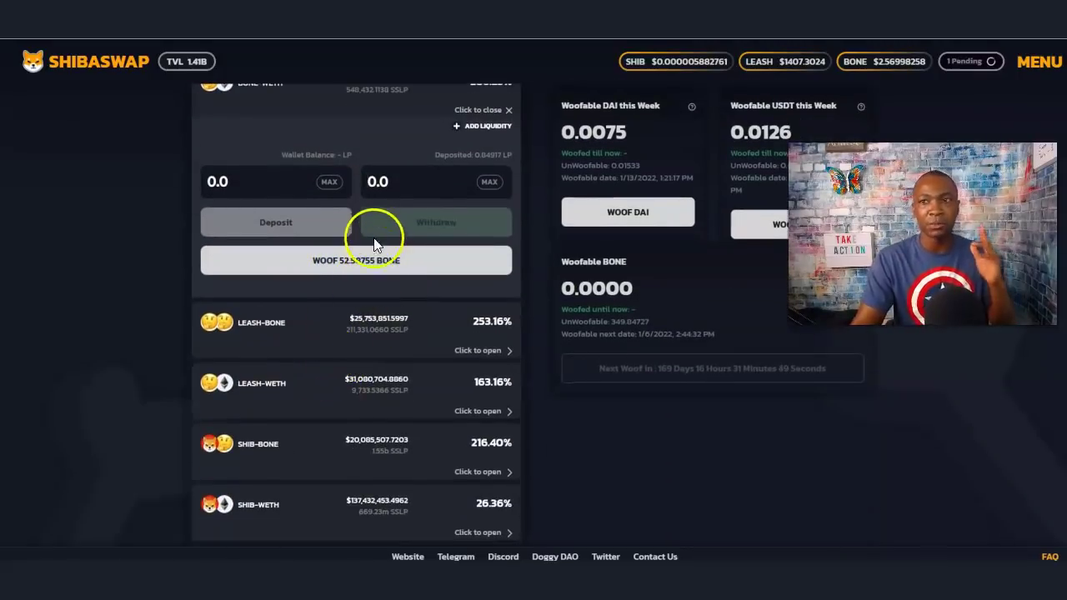
{"action": "left_click", "coordinate": [321, 265]}
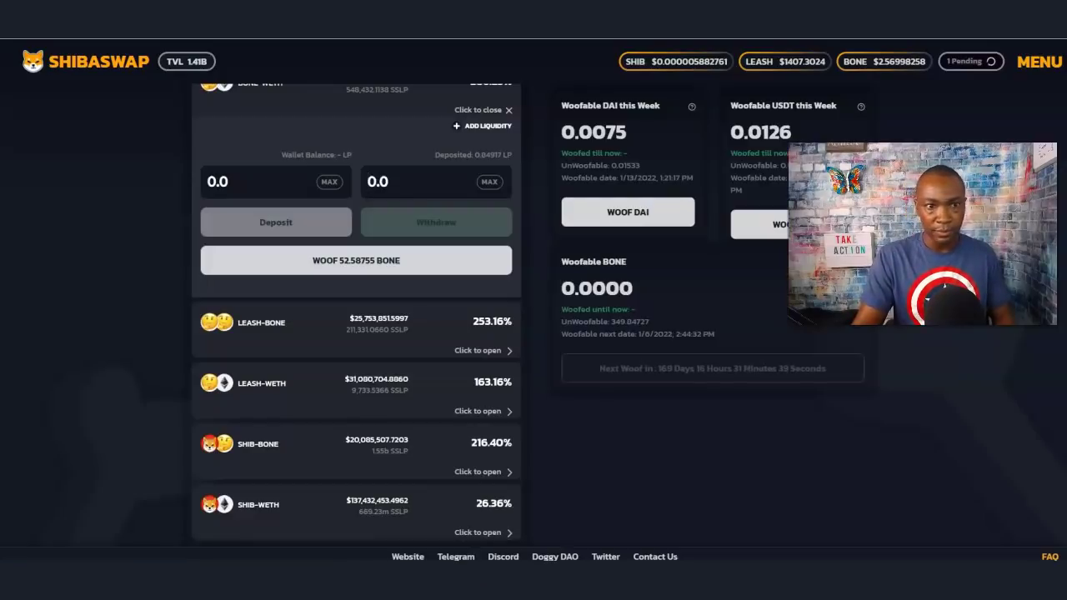
{"action": "scroll", "coordinate": [757, 87], "scroll_direction": "up", "scroll_amount": 2}
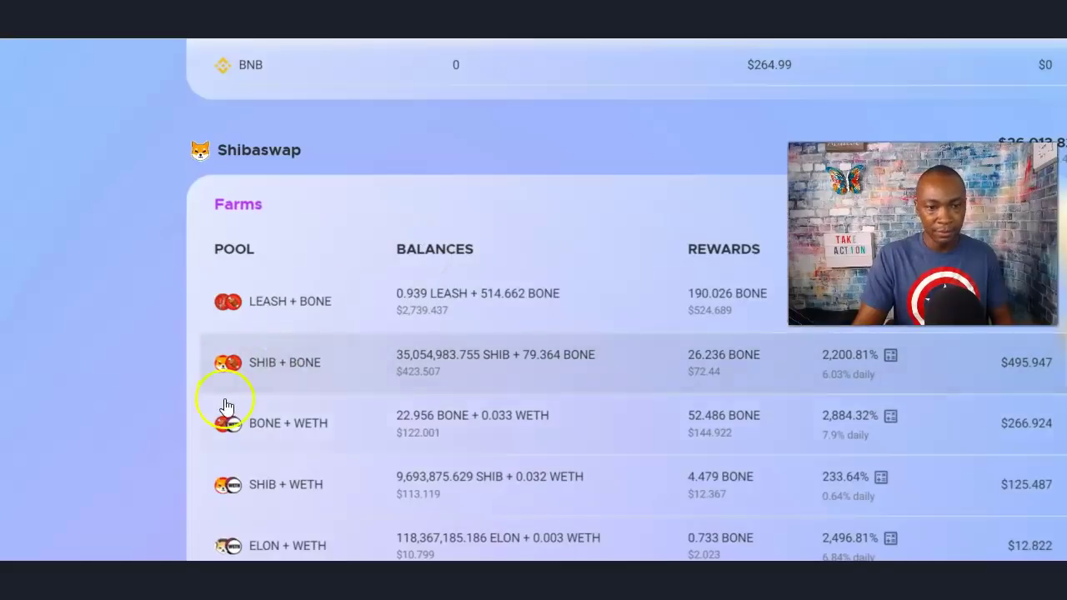
Step: Switch to the portfolio page and examine the ROI estimation for the BONE + WETH farm
{"action": "left_click", "coordinate": [891, 417]}
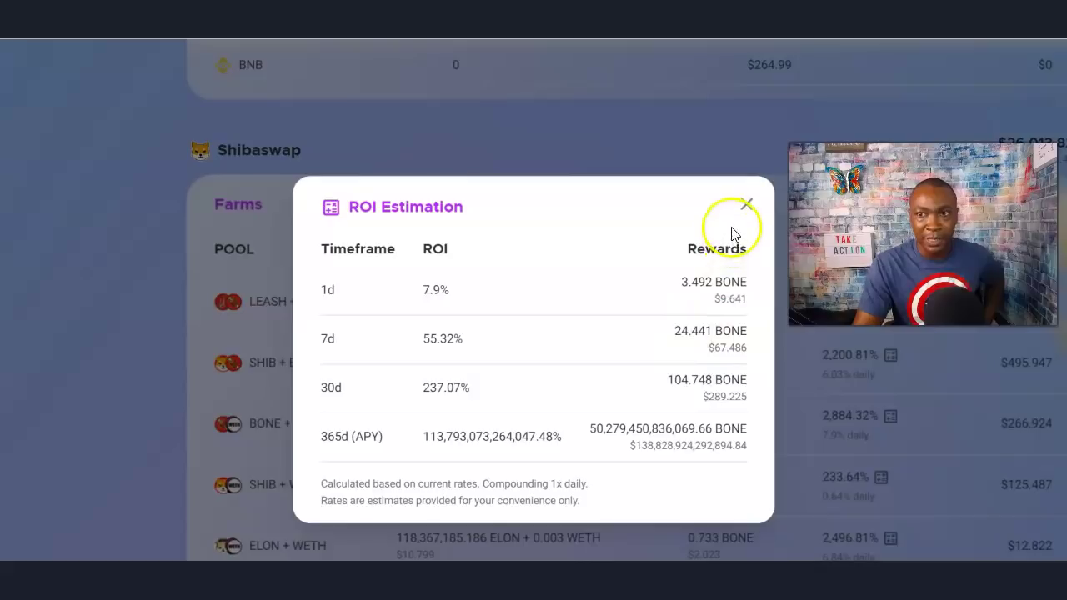
{"action": "left_click", "coordinate": [745, 205]}
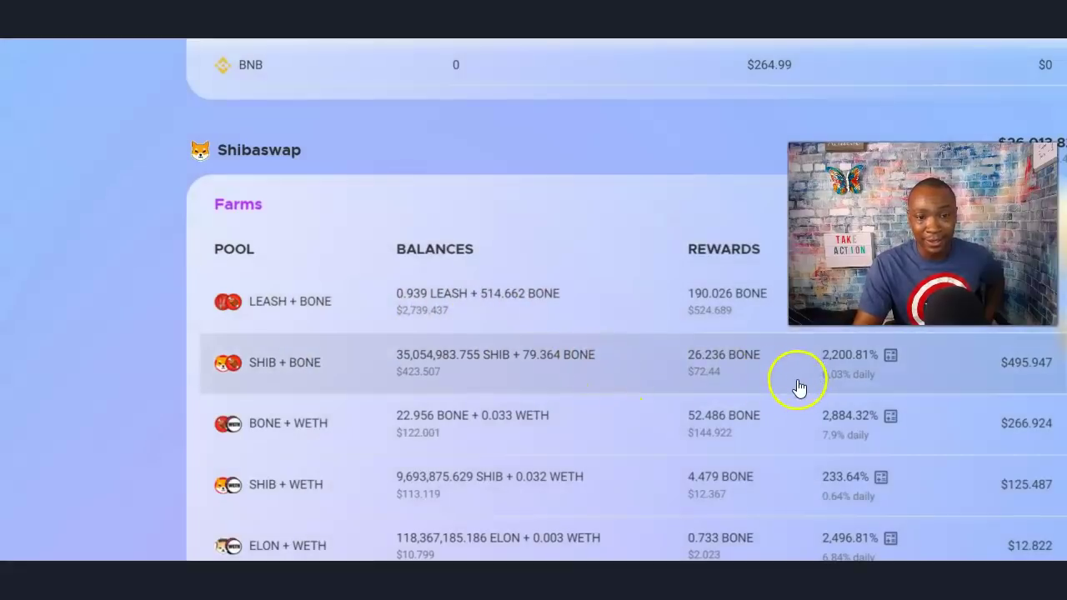
{"action": "left_click", "coordinate": [887, 417]}
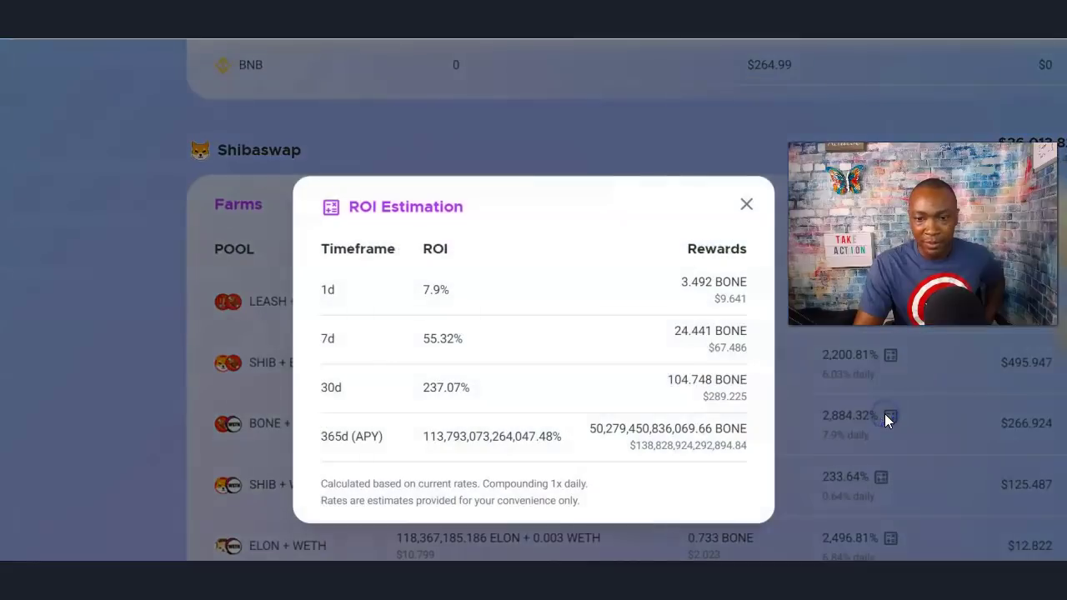
{"action": "left_click", "coordinate": [749, 206]}
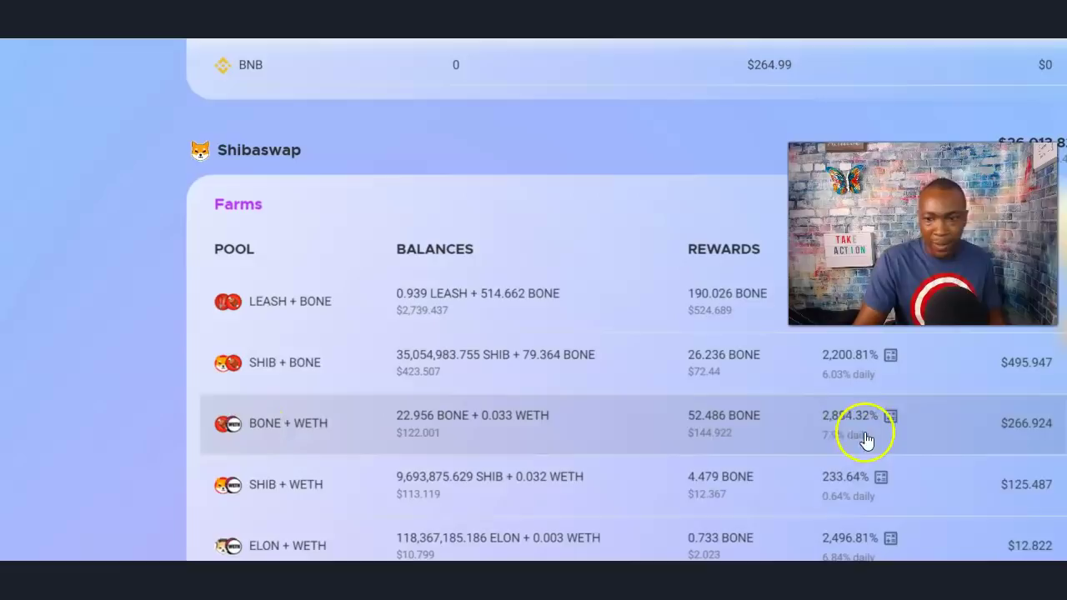
{"action": "left_click", "coordinate": [888, 415]}
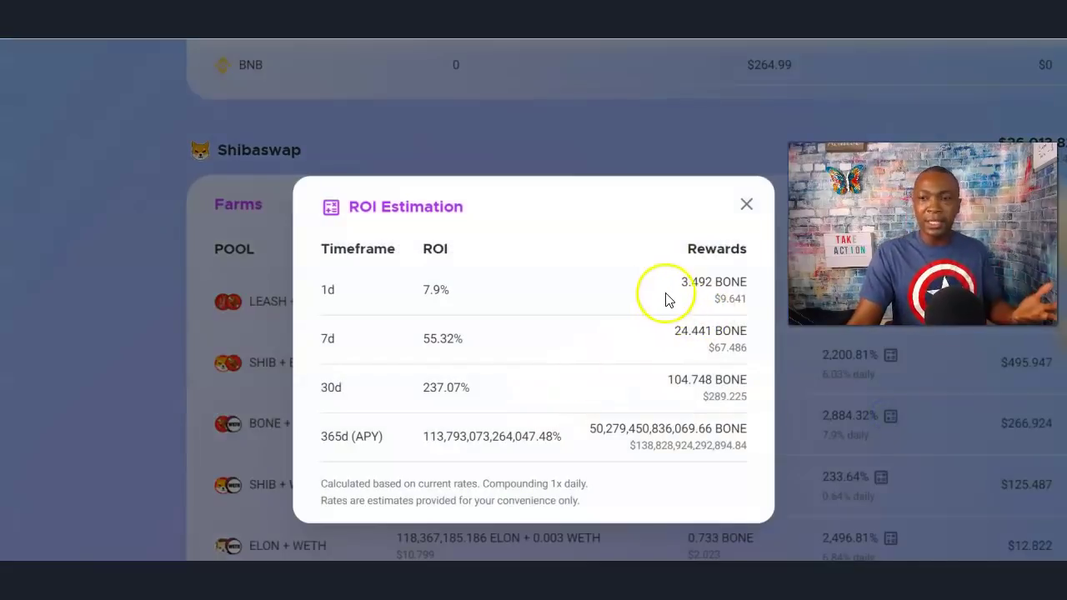
{"action": "left_click", "coordinate": [745, 209]}
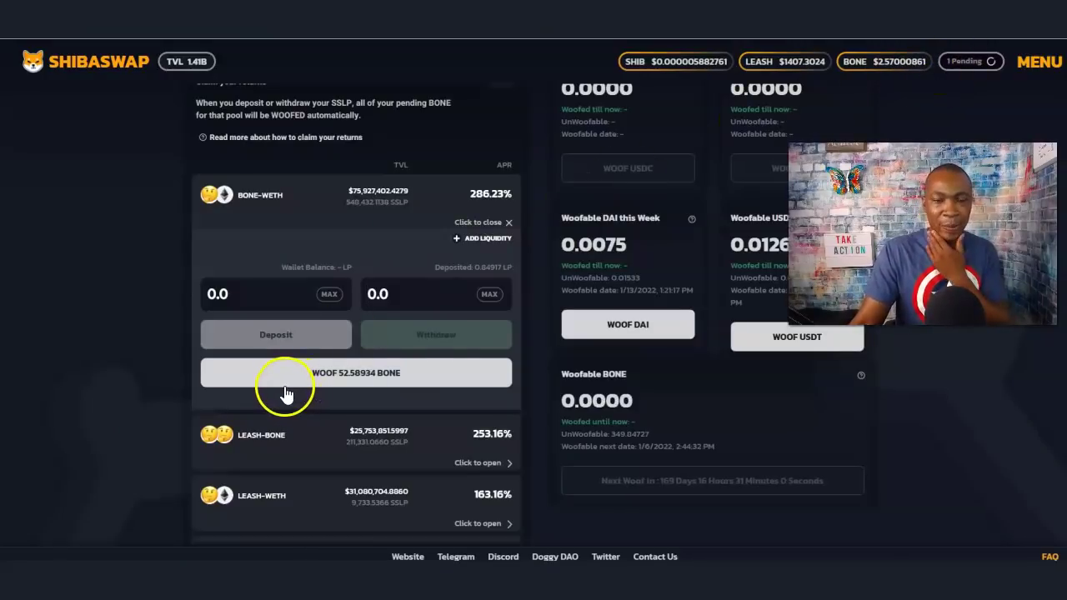
Step: Claim the BONE rewards from the BONE-WETH pool on ShibaSwap and approve the payment in the phone wallet
{"action": "left_click", "coordinate": [360, 381]}
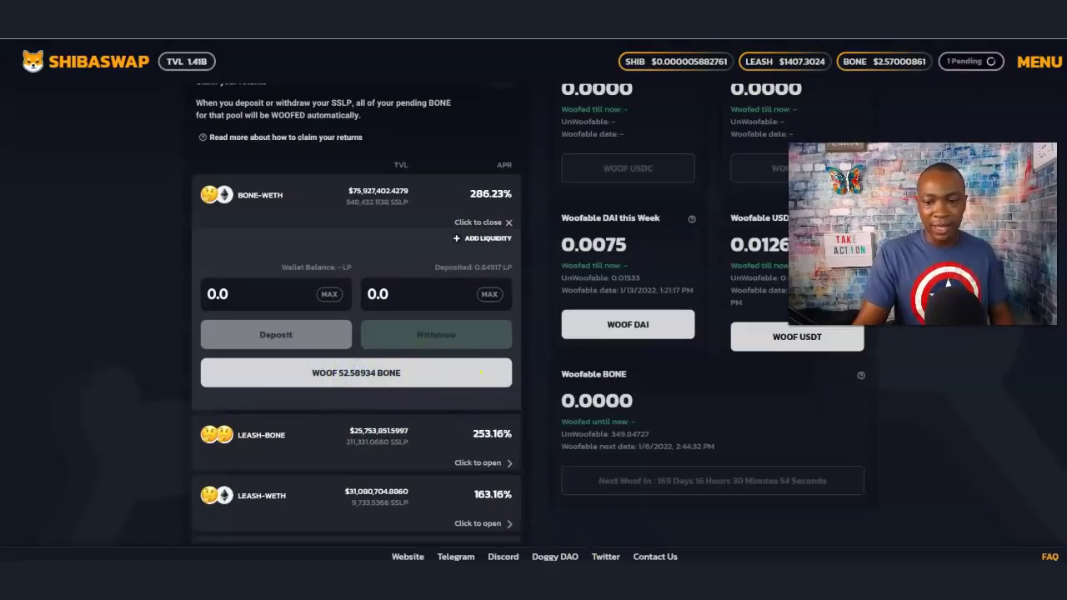
{"action": "left_click", "coordinate": [135, 135]}
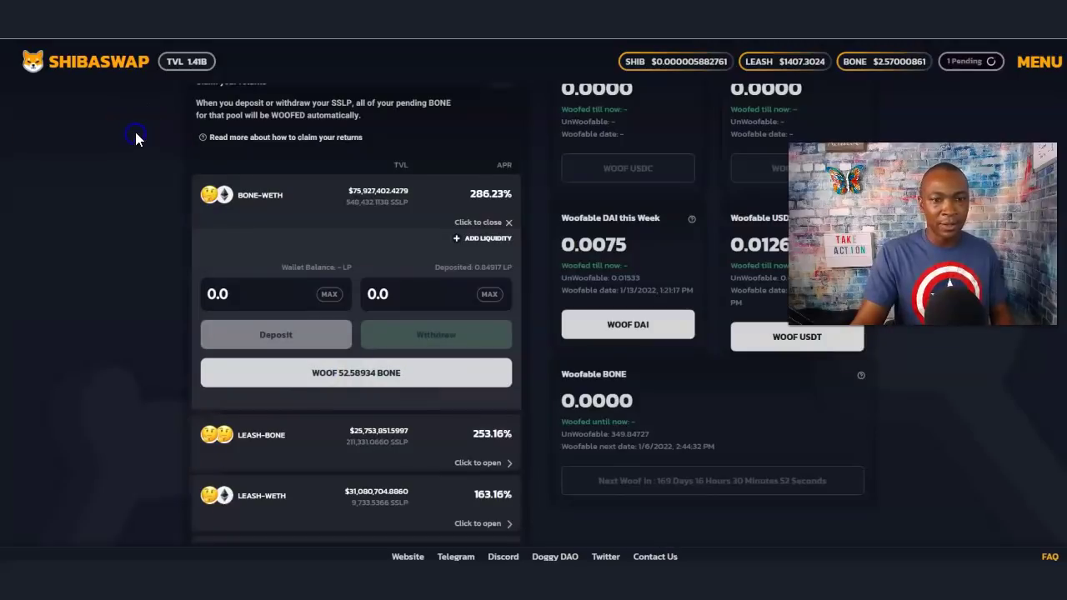
{"action": "left_click", "coordinate": [353, 380]}
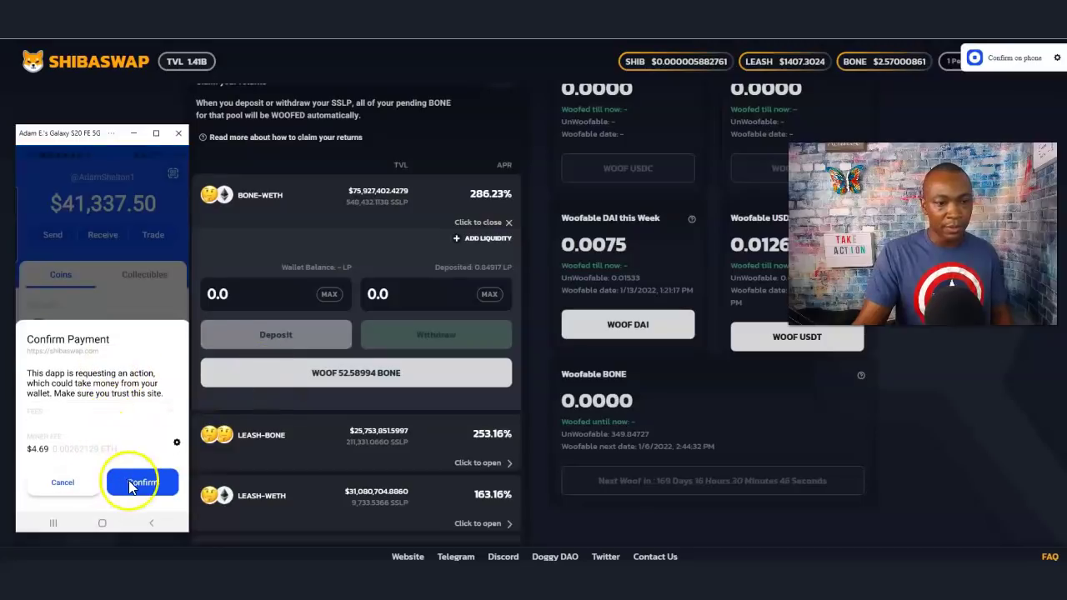
{"action": "left_click", "coordinate": [142, 482]}
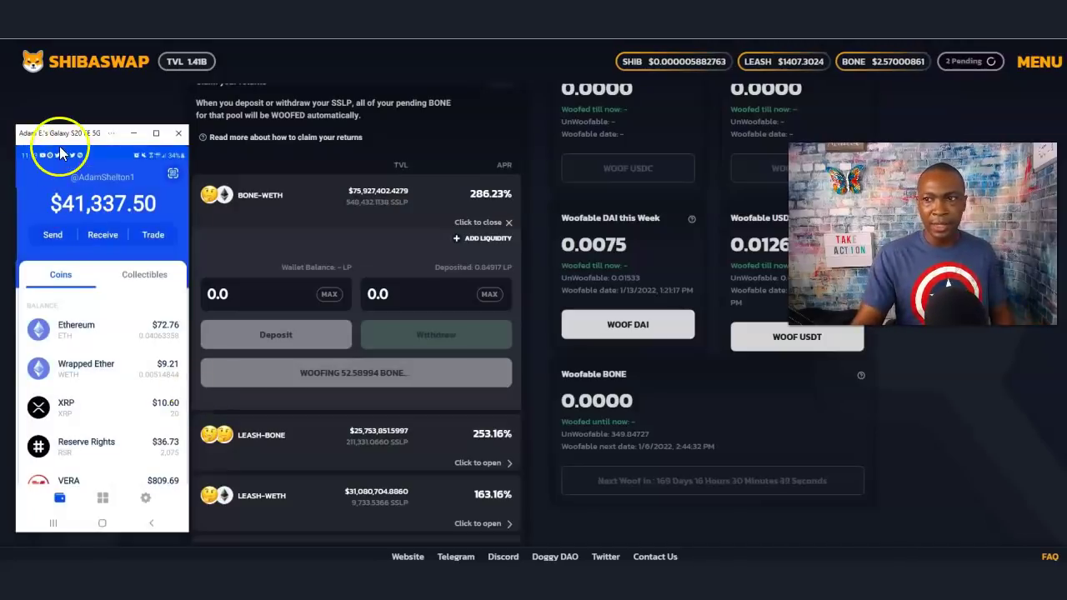
{"action": "left_click", "coordinate": [131, 134]}
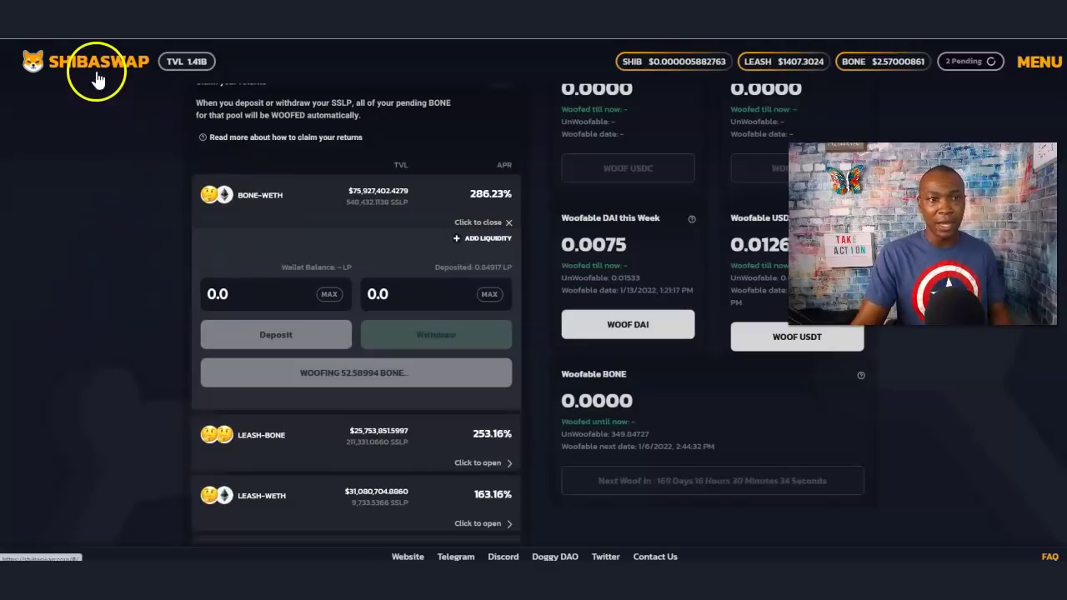
Step: Check the status of the recent transactions in the account details and review the BONE-WETH claim
{"action": "left_click", "coordinate": [968, 65]}
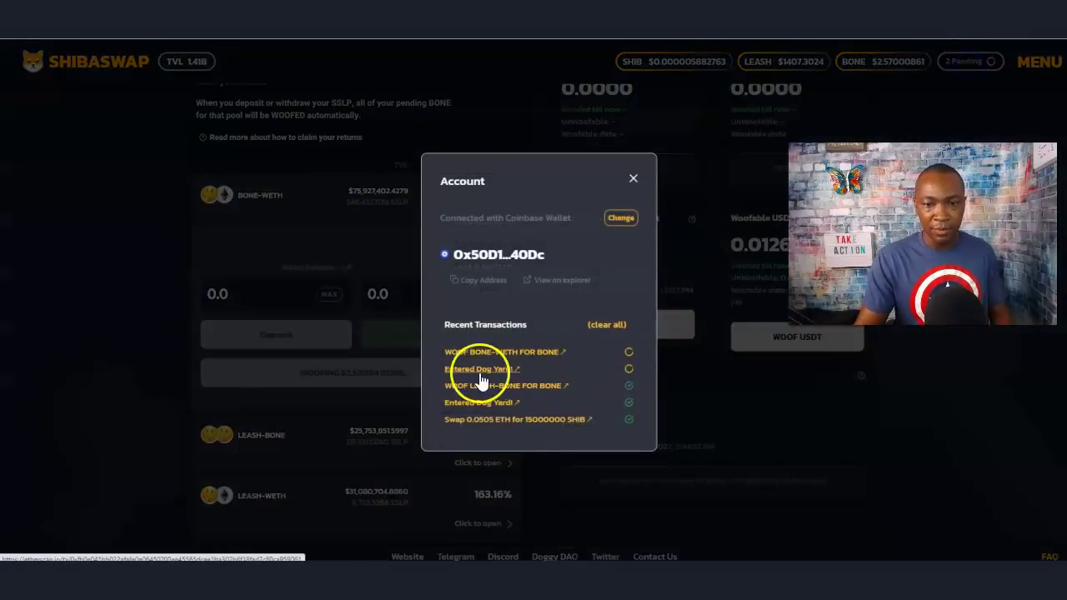
{"action": "left_click", "coordinate": [129, 328]}
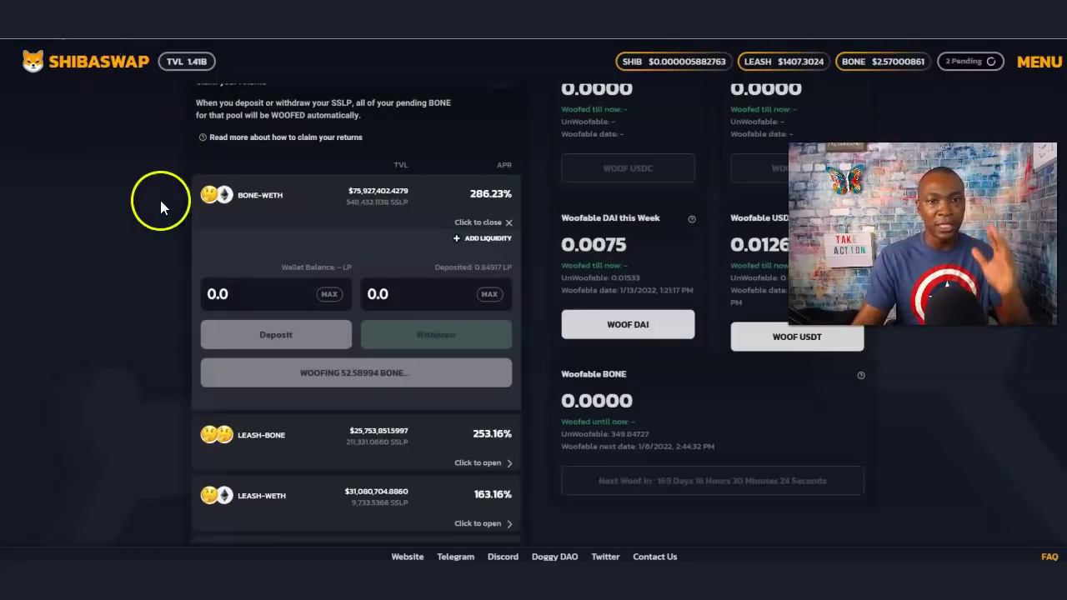
{"action": "scroll", "coordinate": [262, 231], "scroll_direction": "up", "scroll_amount": 1}
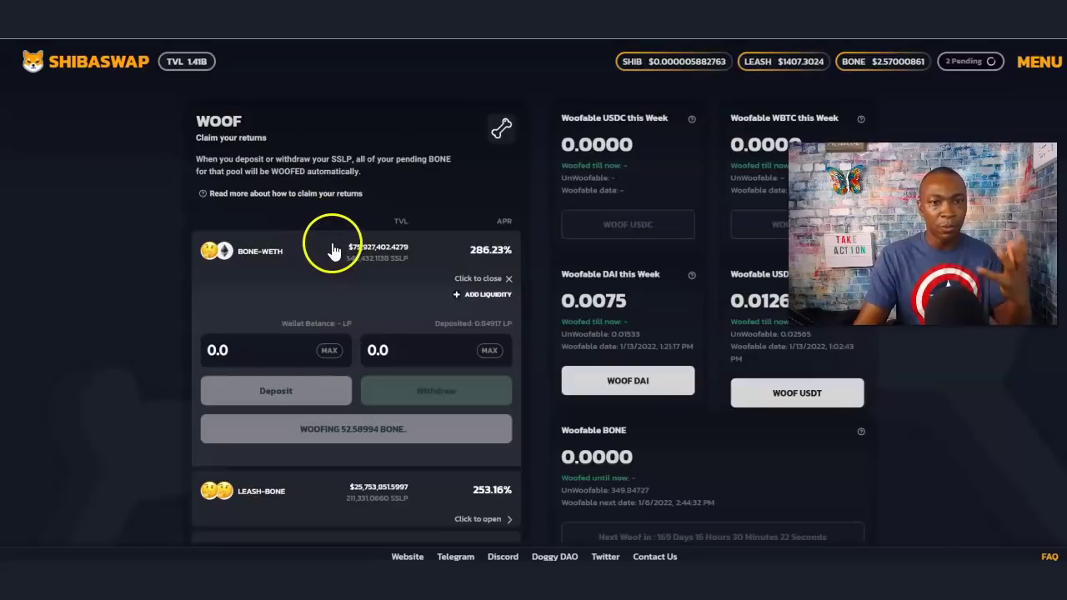
{"action": "scroll", "coordinate": [128, 340], "scroll_direction": "down", "scroll_amount": 2}
{"action": "scroll", "coordinate": [184, 326], "scroll_direction": "up", "scroll_amount": 1}
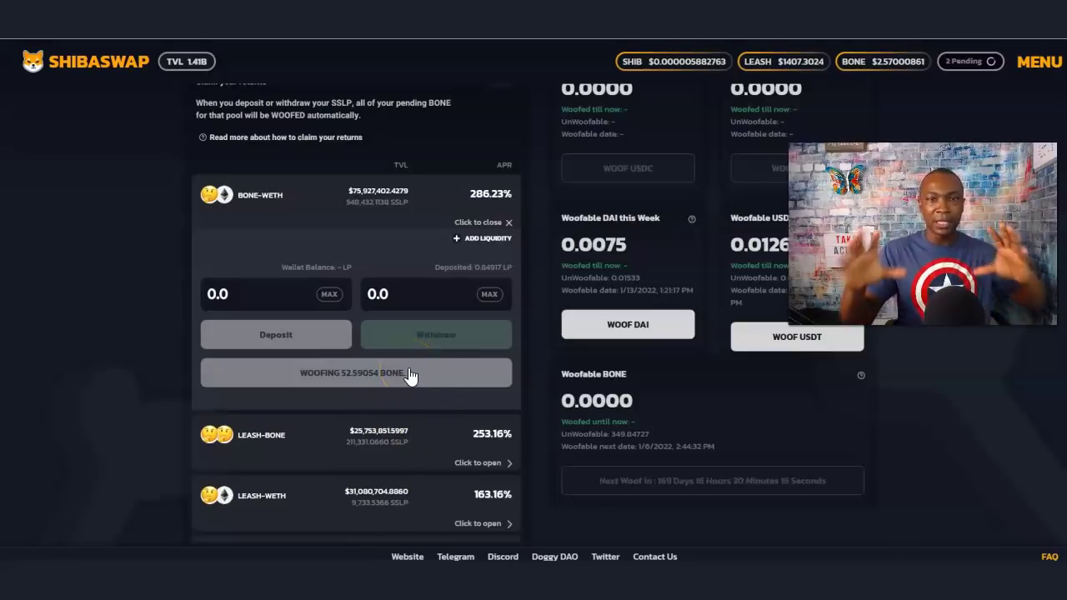
{"action": "scroll", "coordinate": [404, 367], "scroll_direction": "up", "scroll_amount": 1}
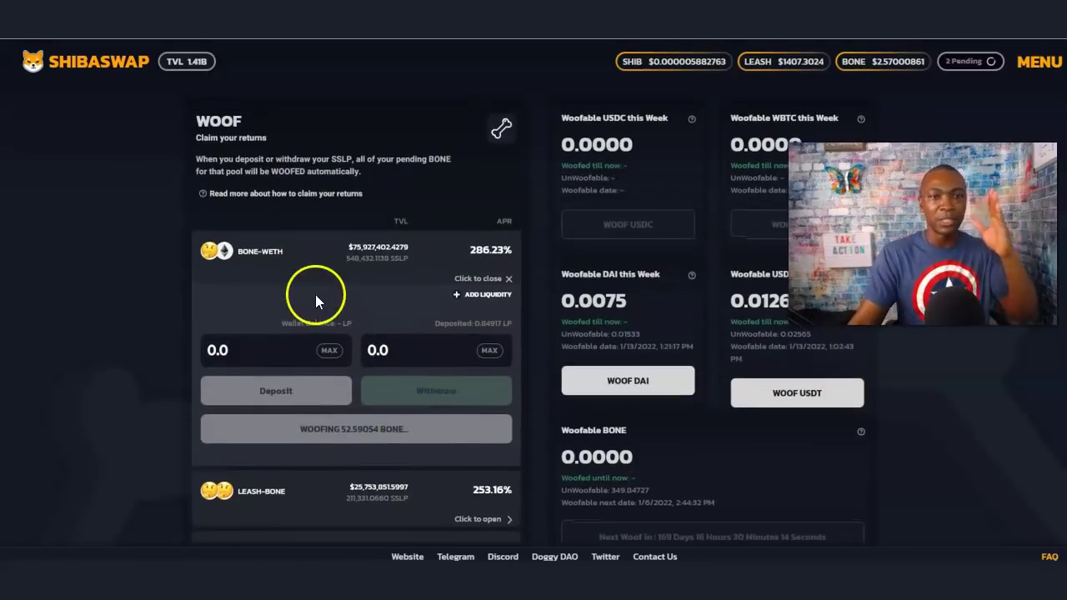
Step: Return to the home overview and open the Bury Bone staking page
{"action": "left_click", "coordinate": [94, 67]}
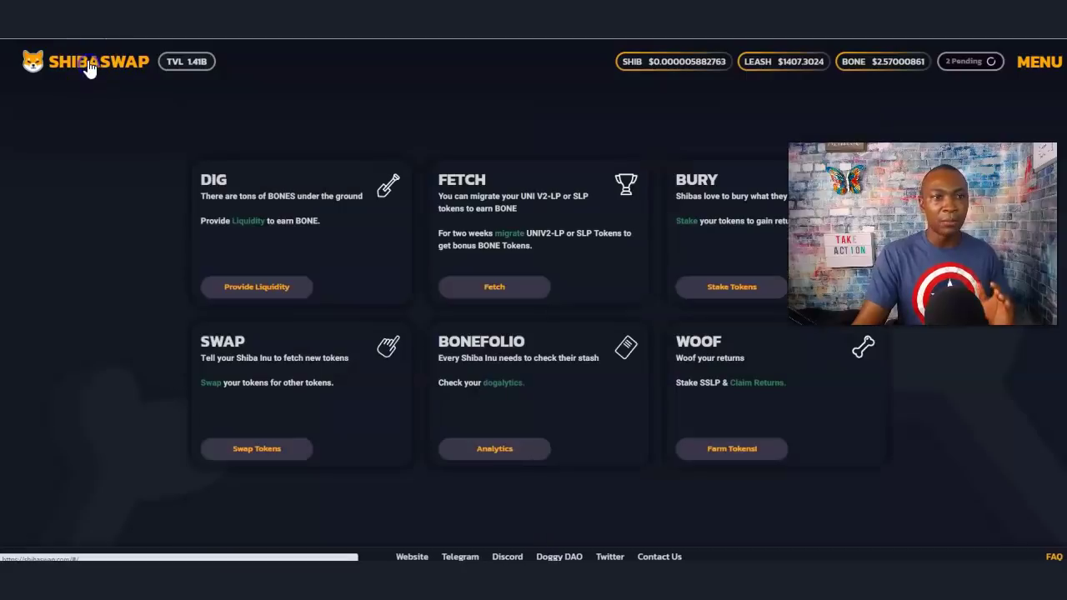
{"action": "left_click", "coordinate": [737, 292]}
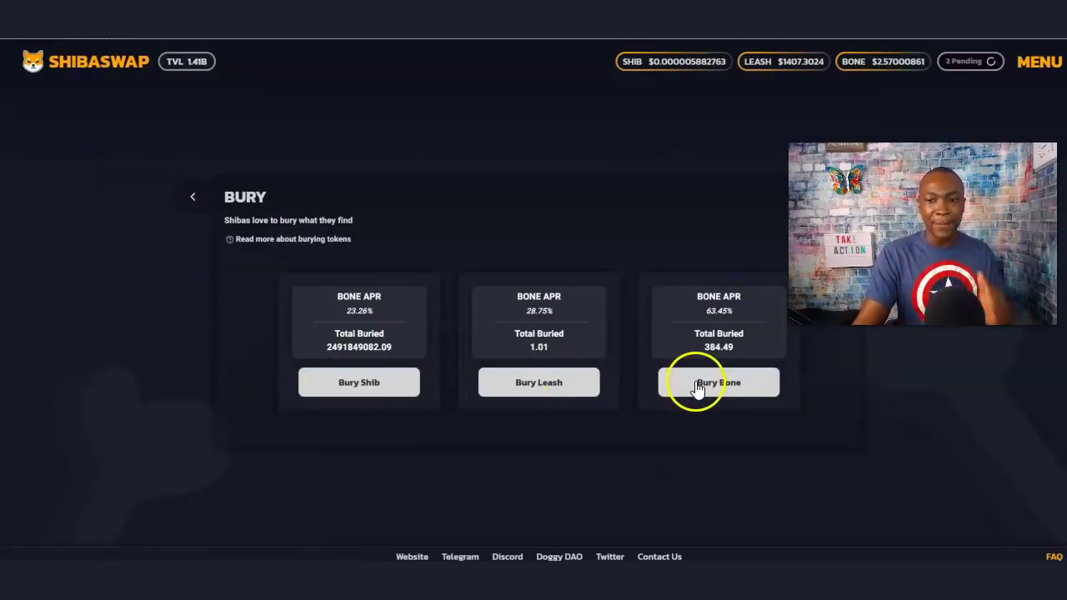
{"action": "left_click", "coordinate": [696, 386]}
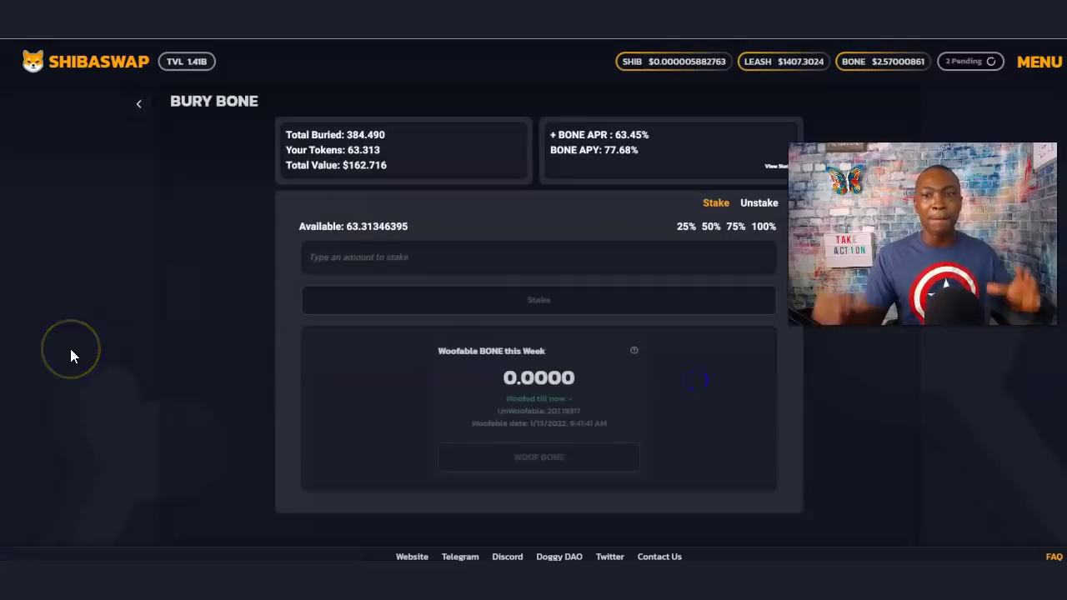